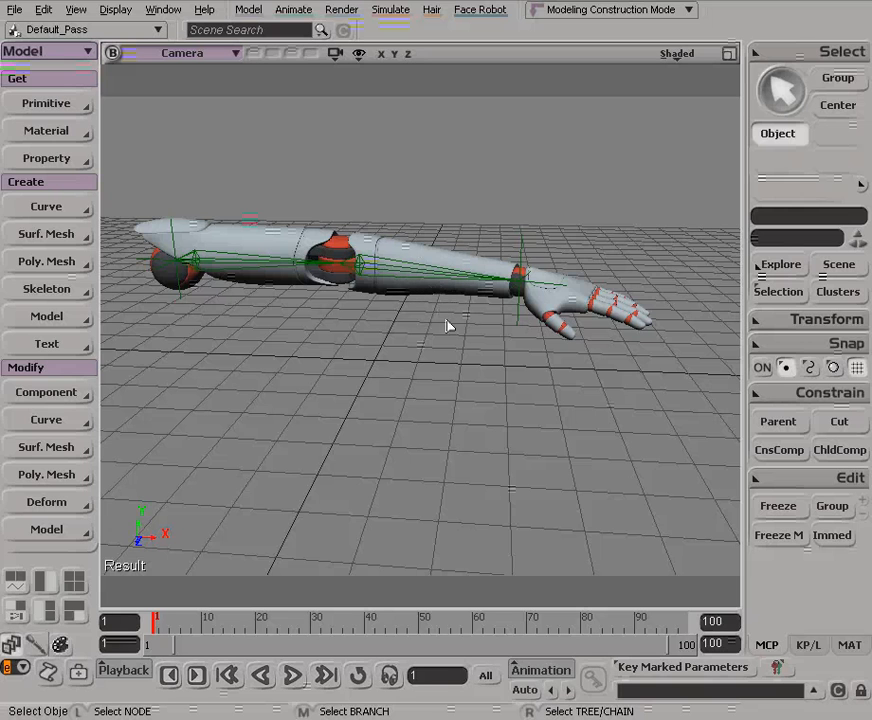
# Step: Examine the robot arm and its bone chain from the shoulder to the hand
pyautogui.keyDown('alt'); pyautogui.moveTo(403, 332); pyautogui.dragTo(411, 335, button='middle'); pyautogui.keyUp('alt')
pyautogui.keyDown('alt'); pyautogui.moveTo(411, 335); pyautogui.dragTo(412, 347); pyautogui.keyUp('alt')
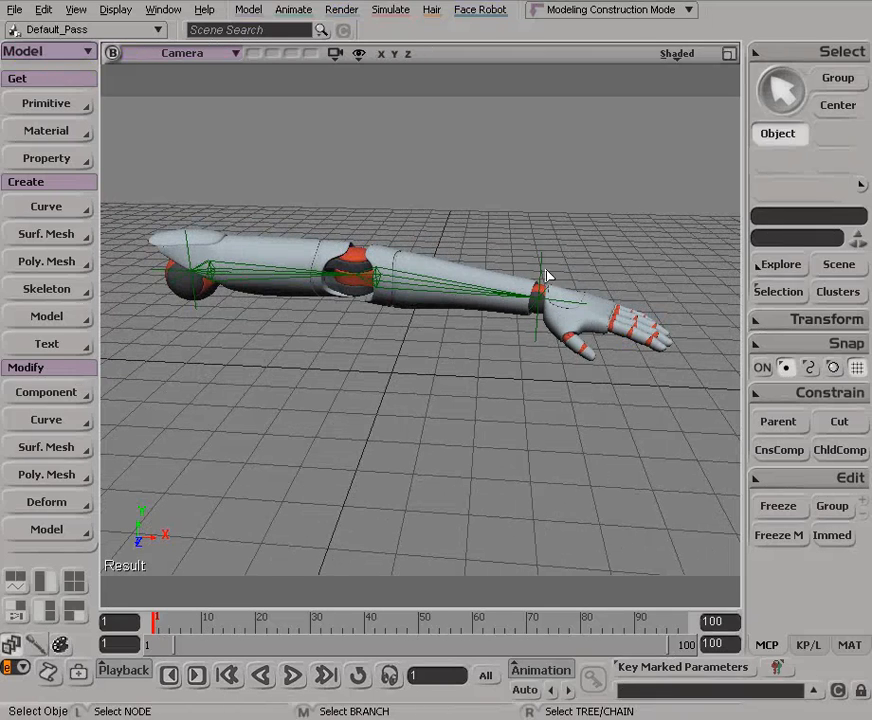
pyautogui.press('s')
pyautogui.moveTo(550, 305); pyautogui.dragTo(551, 232)
pyautogui.press('s')
pyautogui.moveTo(551, 278); pyautogui.dragTo(482, 309, button='middle')
pyautogui.moveTo(482, 309); pyautogui.dragTo(488, 296, button='right')
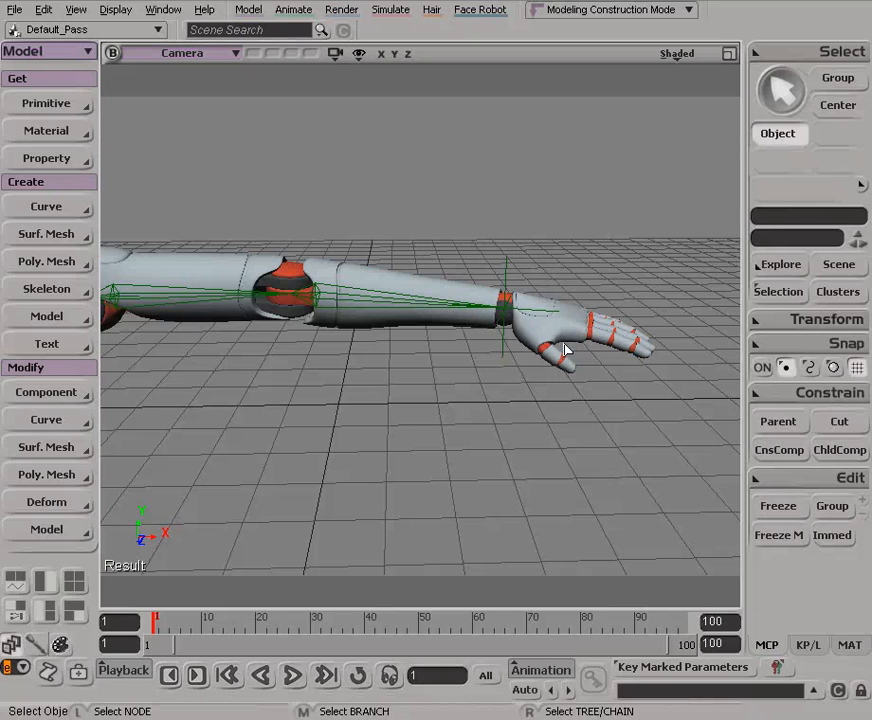
pyautogui.moveTo(400, 318); pyautogui.dragTo(401, 292)
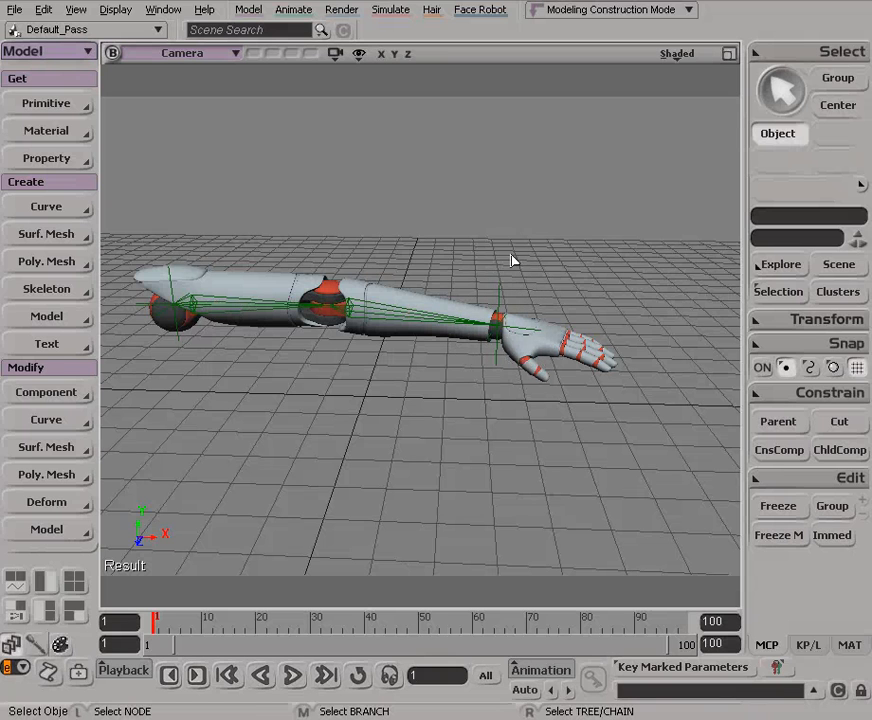
pyautogui.keyDown('alt'); pyautogui.moveTo(475, 350); pyautogui.dragTo(475, 312); pyautogui.keyUp('alt')
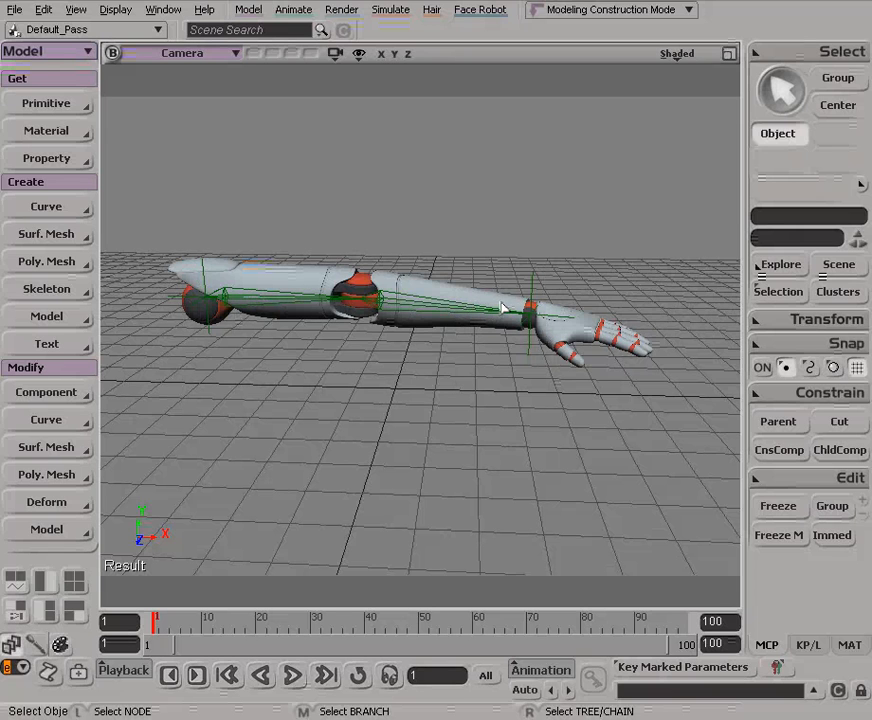
pyautogui.keyDown('alt'); pyautogui.moveTo(463, 281); pyautogui.dragTo(452, 238); pyautogui.keyUp('alt')
pyautogui.keyDown('alt'); pyautogui.moveTo(452, 293); pyautogui.dragTo(451, 286); pyautogui.keyUp('alt')
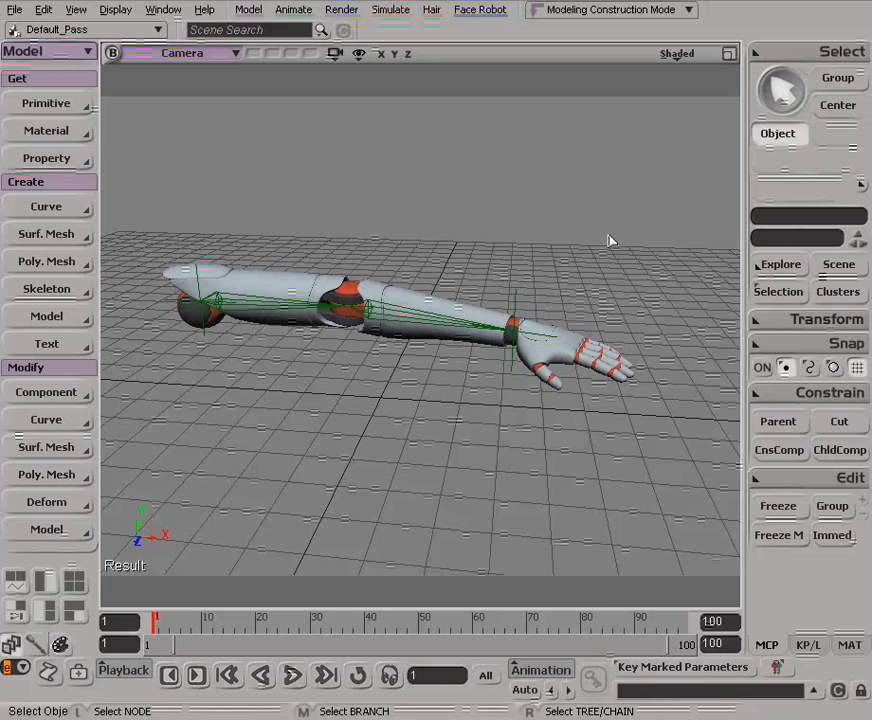
# Step: Create a primitive circle curve and set its radius to 1
pyautogui.click(34, 104)
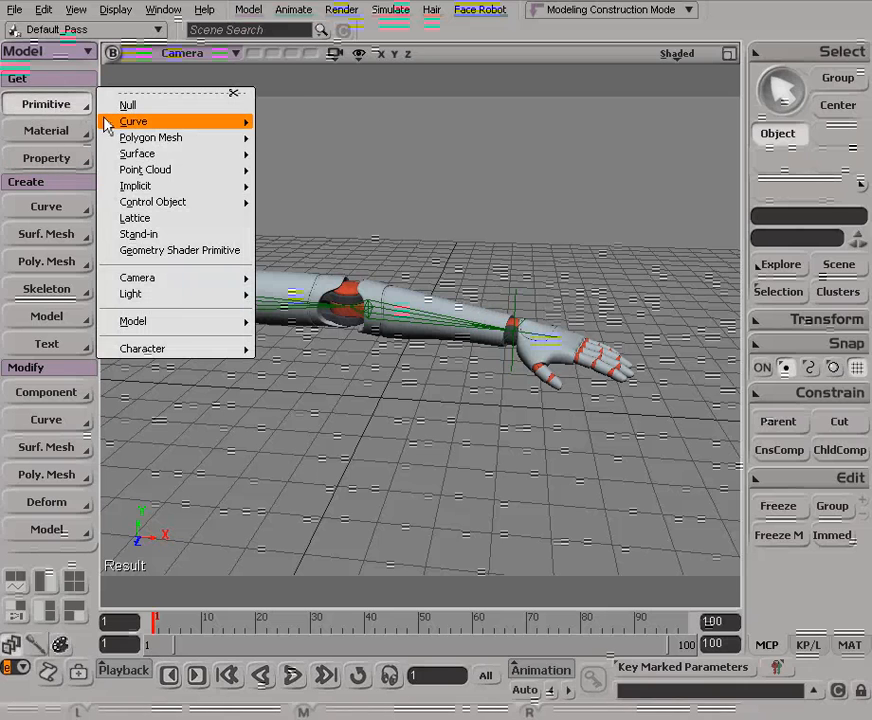
pyautogui.moveTo(140, 122)
pyautogui.click(294, 137)
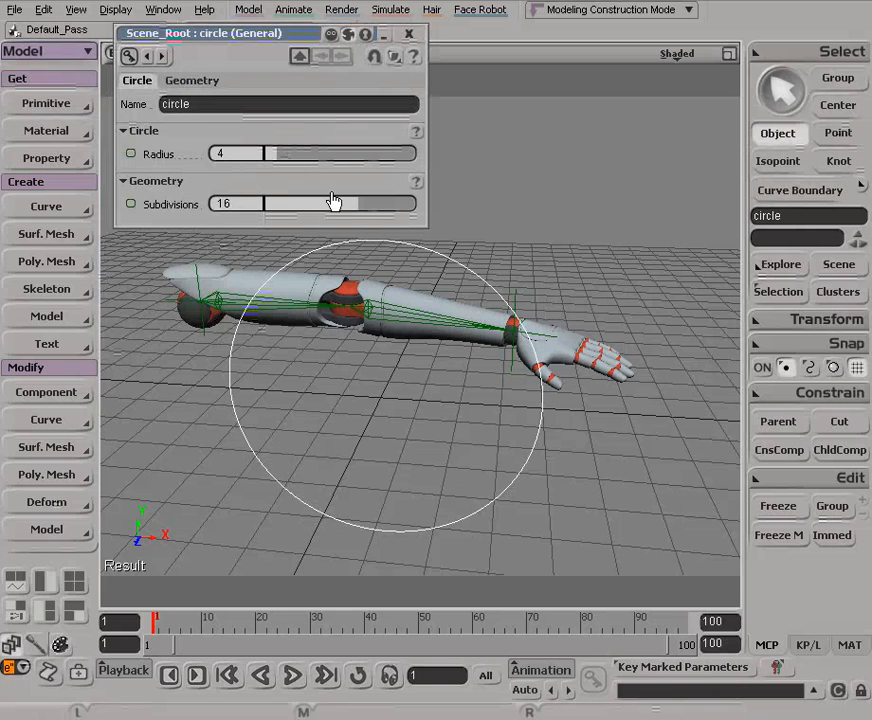
pyautogui.moveTo(275, 155)
pyautogui.mouseDown()
pyautogui.moveTo(261, 155)
pyautogui.moveTo(268, 155)
pyautogui.mouseUp()
pyautogui.doubleClick(244, 154)
pyautogui.write('1')
pyautogui.press('Return')
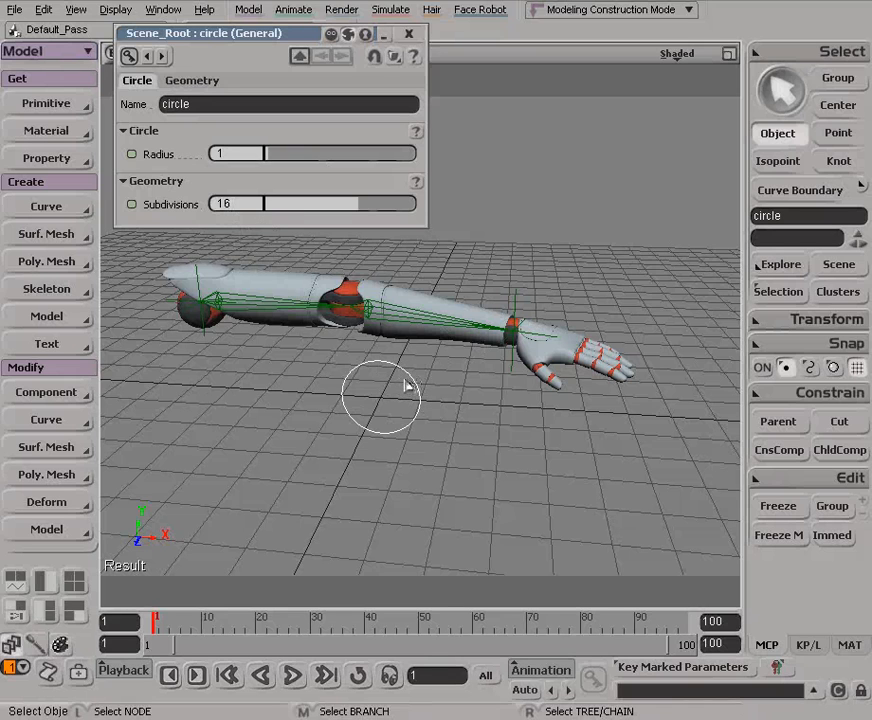
# Step: Try moving a single point on the circle, undo the move, and return to object selection
pyautogui.press('t')
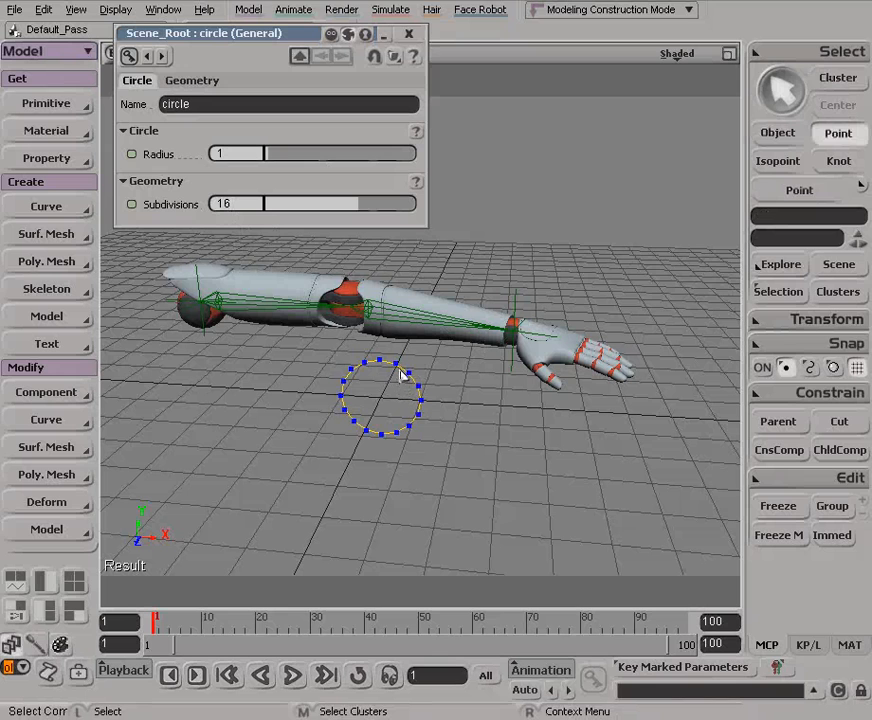
pyautogui.click(400, 369)
pyautogui.press('v')
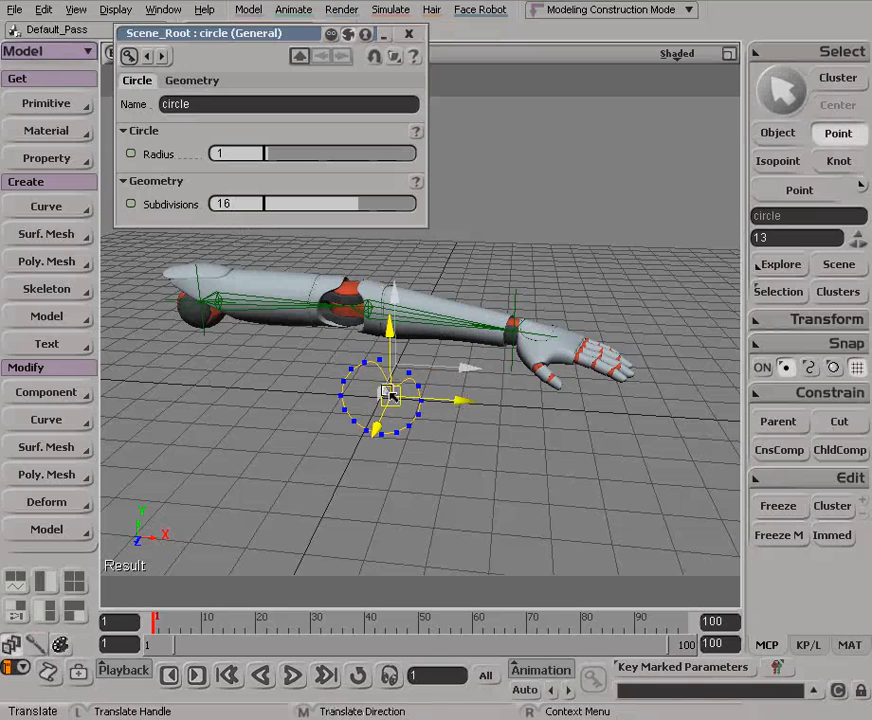
pyautogui.moveTo(404, 337); pyautogui.dragTo(429, 328)
pyautogui.hotkey('ctrl', 'z')
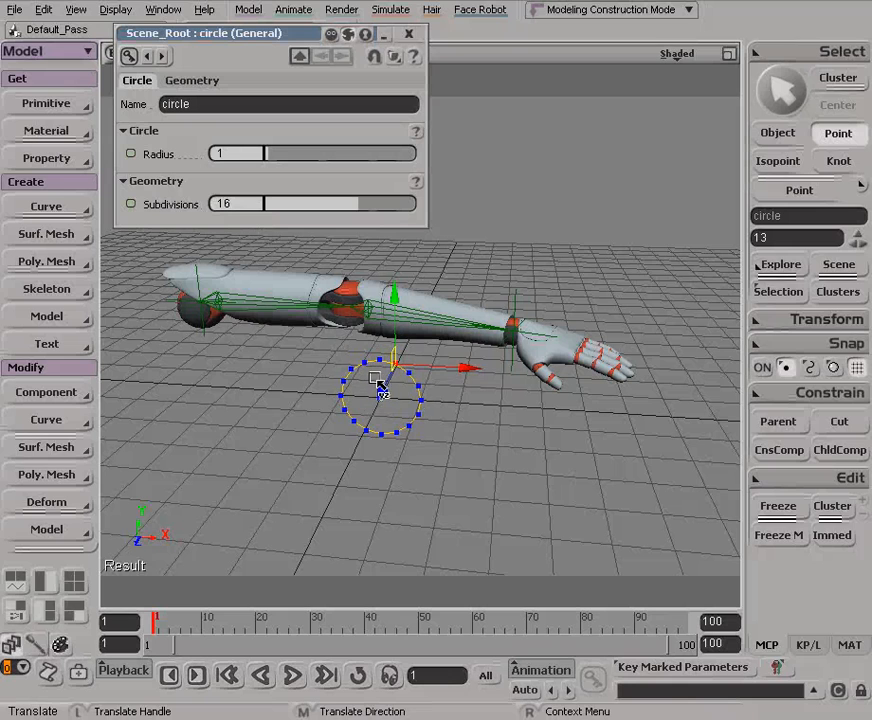
pyautogui.press('space')
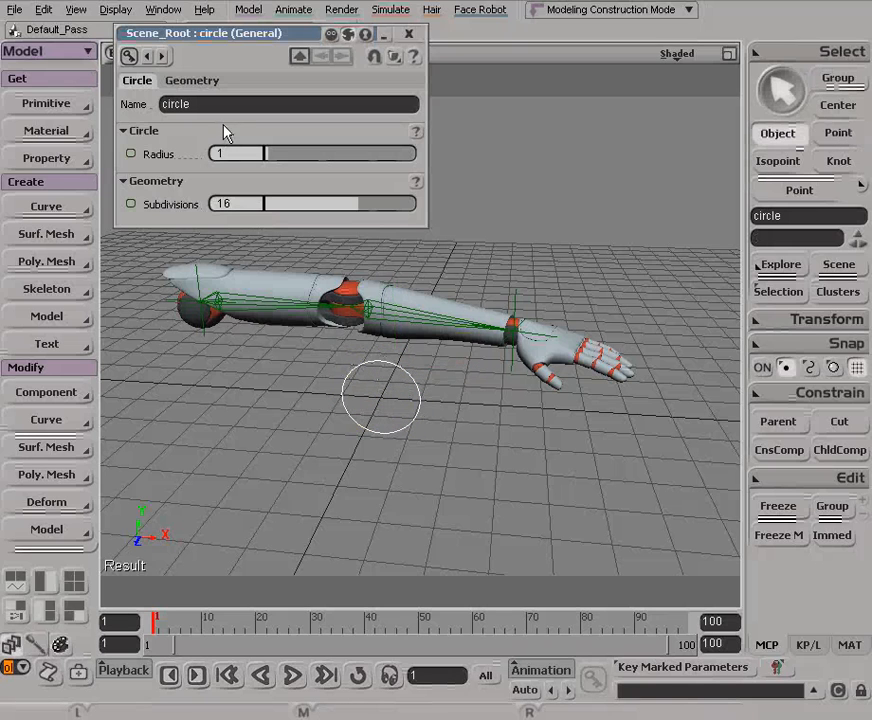
# Step: Rename the circle as ArmControl and close its properties
pyautogui.click(201, 104)
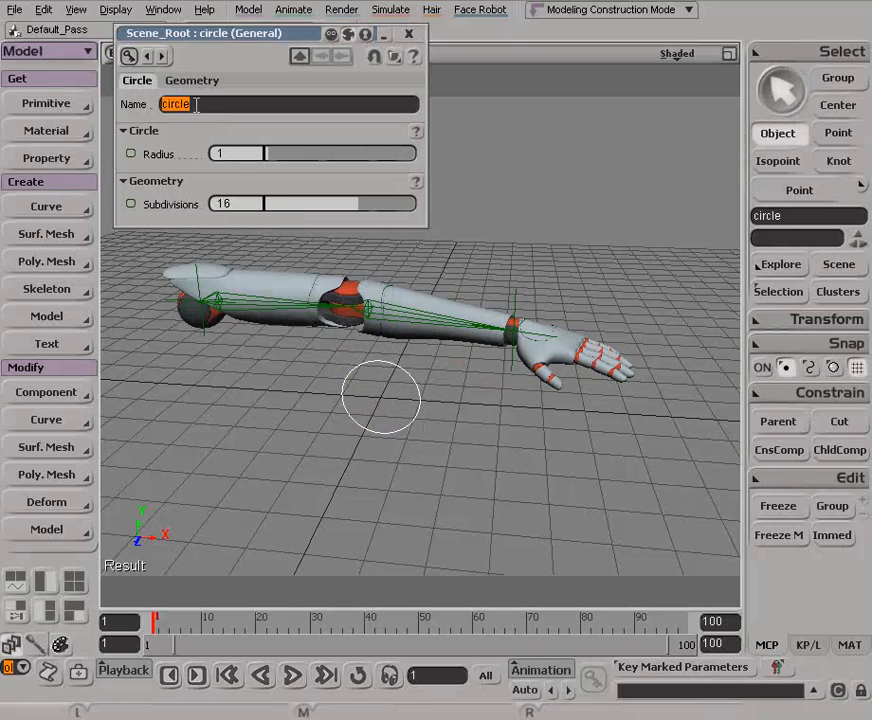
pyautogui.write('ArmControl')
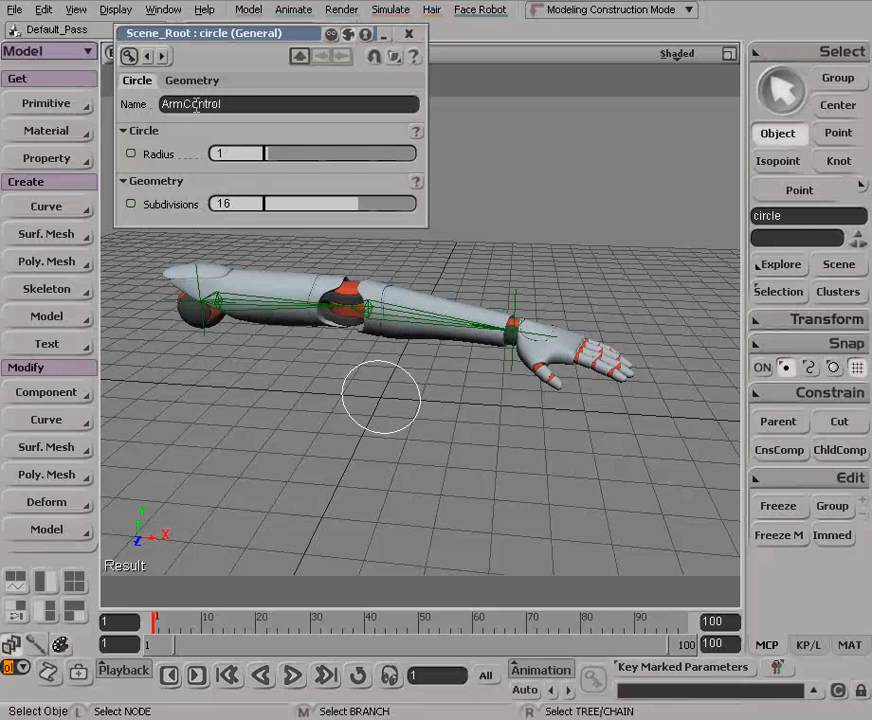
pyautogui.press('Return')
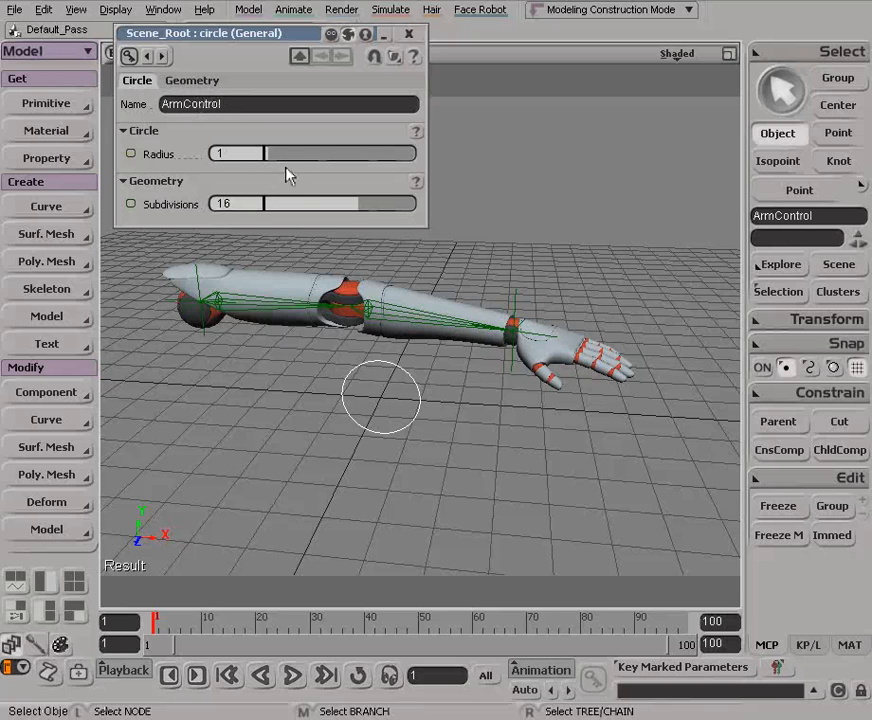
pyautogui.click(409, 35)
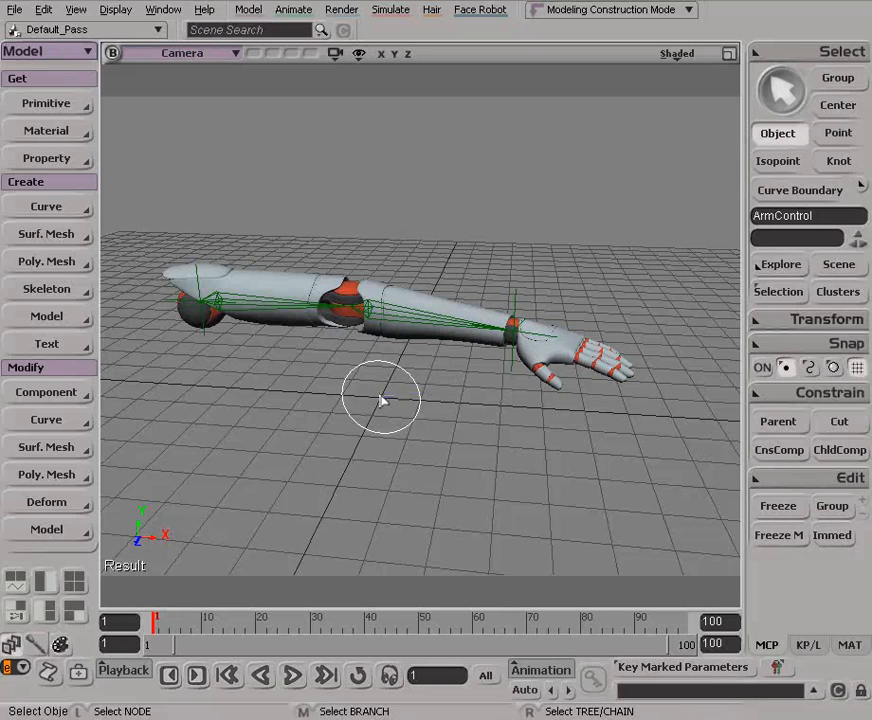
# Step: Match the translation of ArmControl to the bone chain's effector at the wrist
pyautogui.click(833, 320)
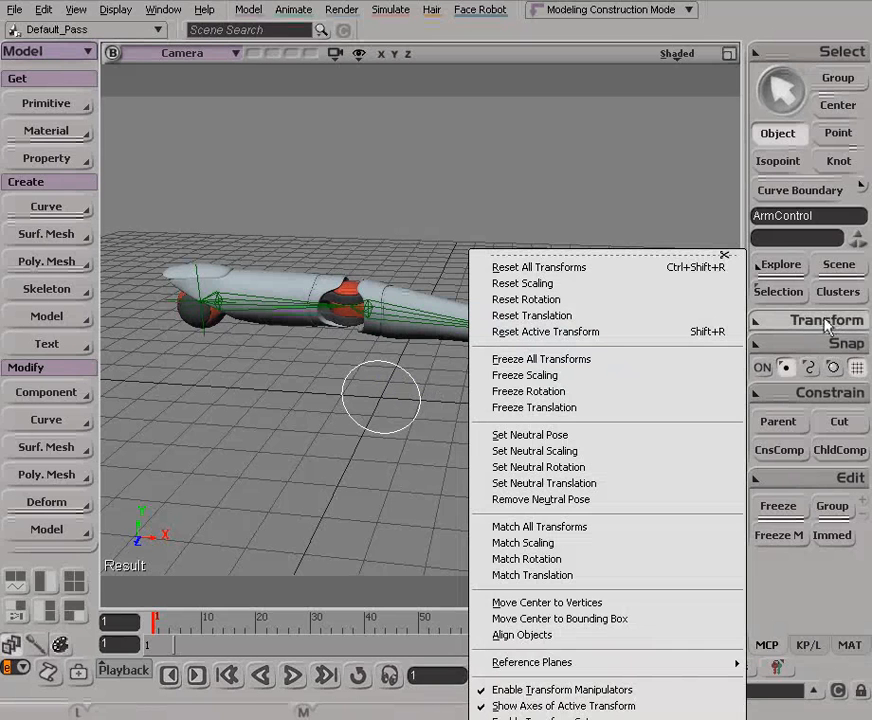
pyautogui.click(561, 576)
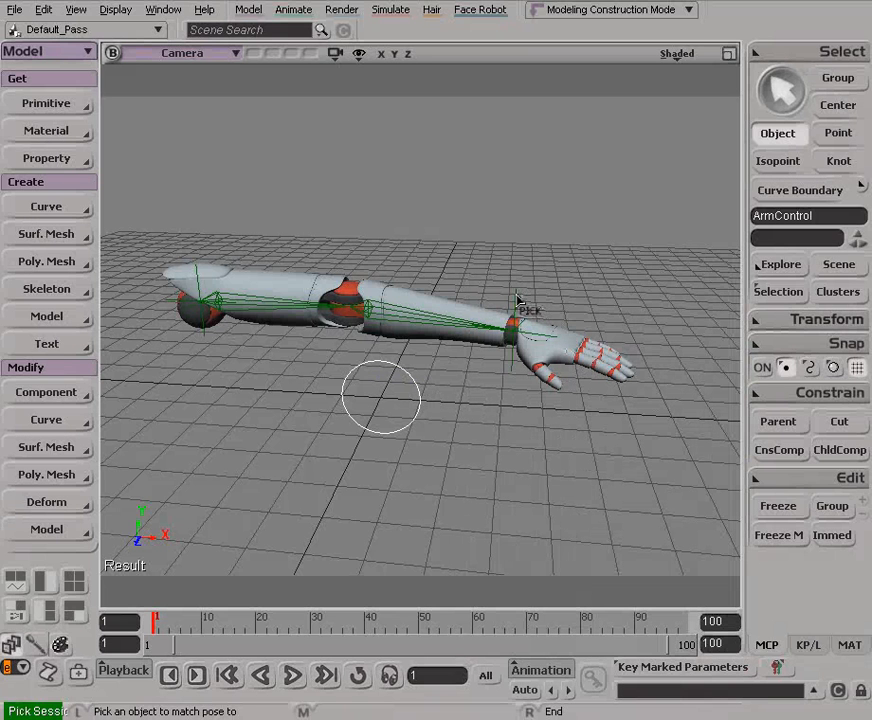
pyautogui.click(515, 325)
pyautogui.press('s')
pyautogui.moveTo(425, 355); pyautogui.dragTo(466, 362)
pyautogui.moveTo(466, 362); pyautogui.dragTo(555, 358, button='right')
pyautogui.moveTo(555, 358); pyautogui.dragTo(406, 354, button='middle')
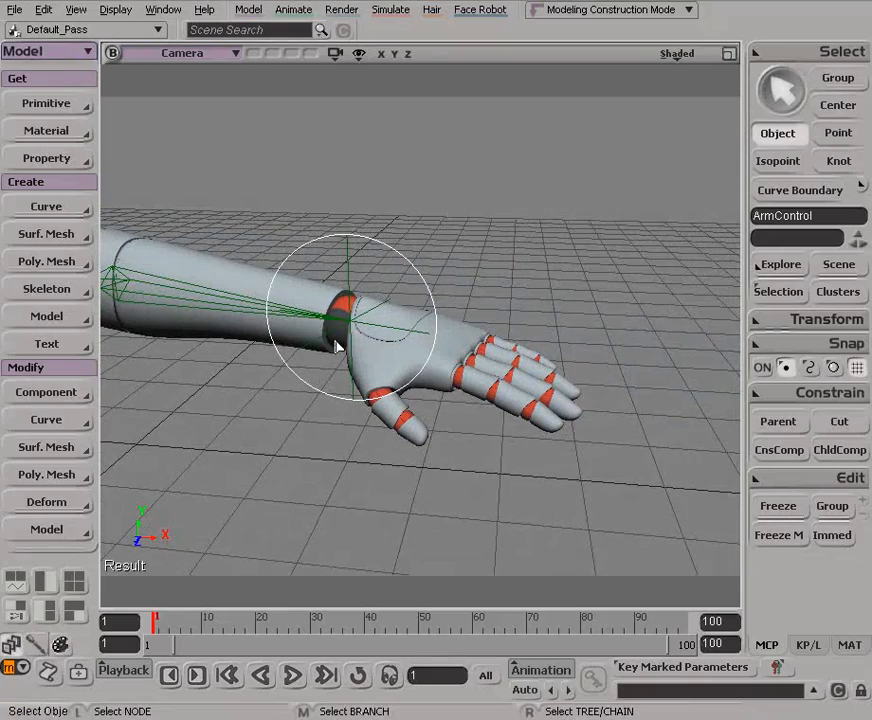
pyautogui.press('s')
pyautogui.moveTo(397, 358); pyautogui.dragTo(417, 362)
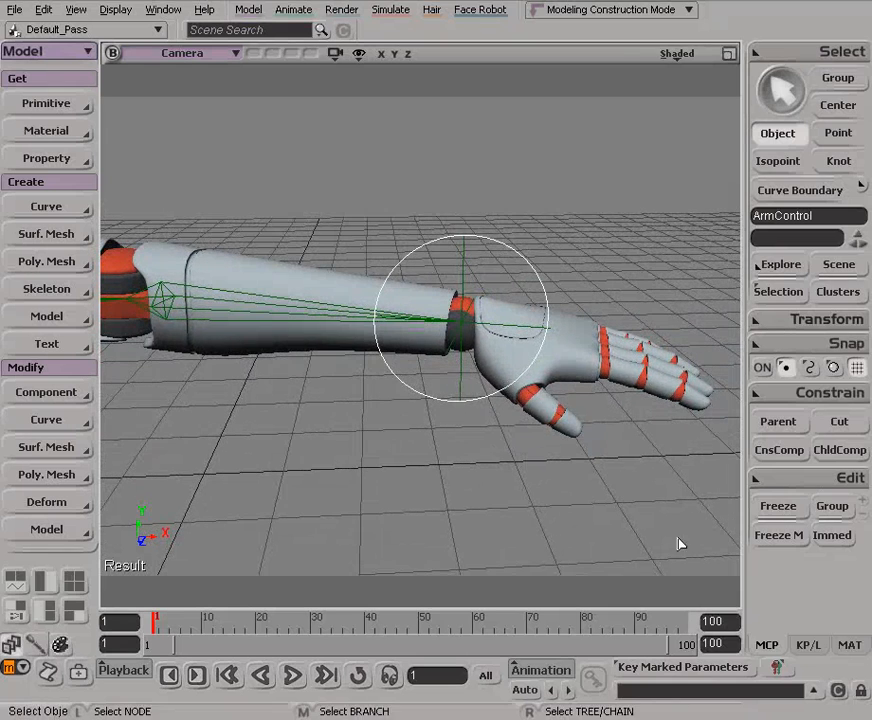
# Step: Show the local transform values of ArmControl and set its current placement as the neutral pose
pyautogui.click(812, 648)
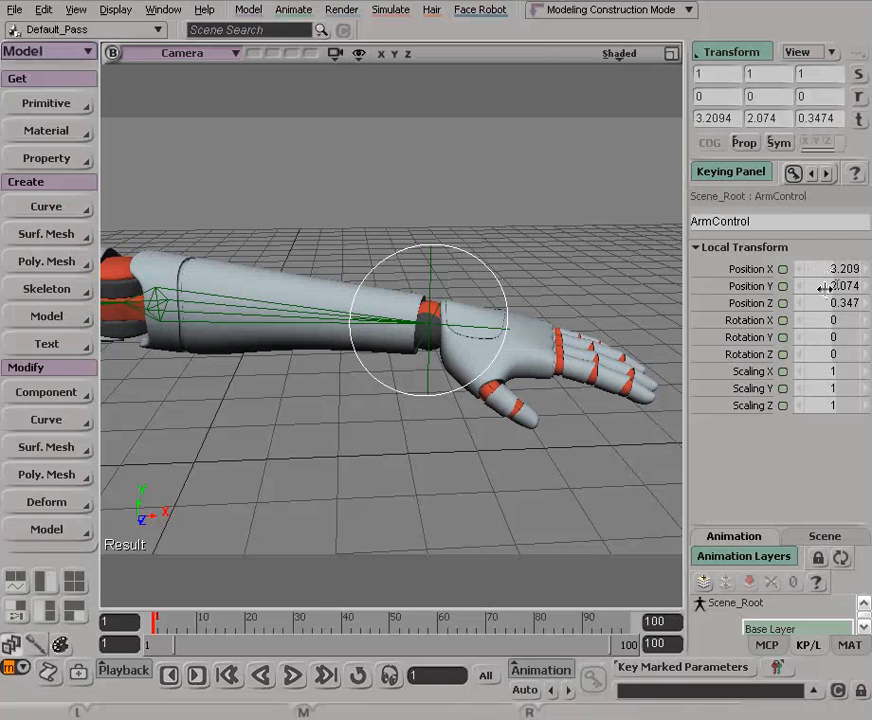
pyautogui.press('s')
pyautogui.moveTo(430, 370); pyautogui.dragTo(210, 315)
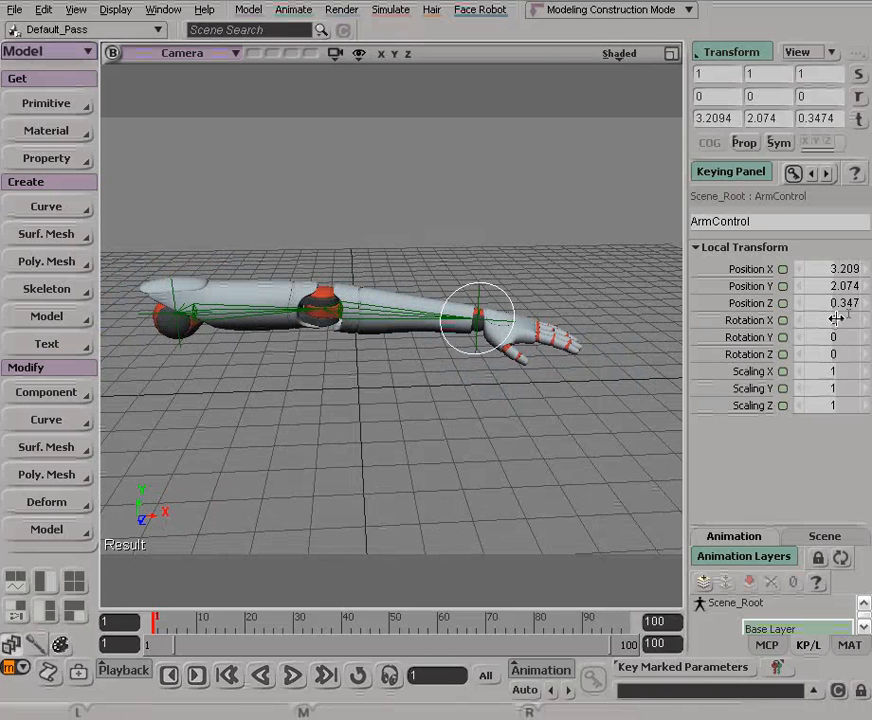
pyautogui.press('s')
pyautogui.moveTo(379, 334); pyautogui.dragTo(475, 323, button='right')
pyautogui.moveTo(475, 323); pyautogui.dragTo(343, 320, button='middle')
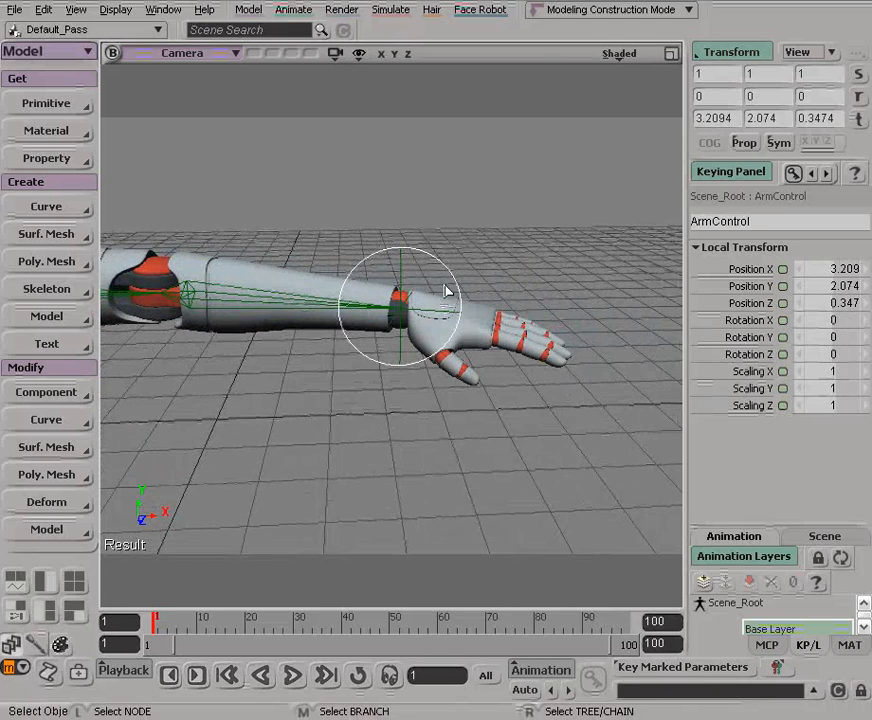
pyautogui.click(731, 53)
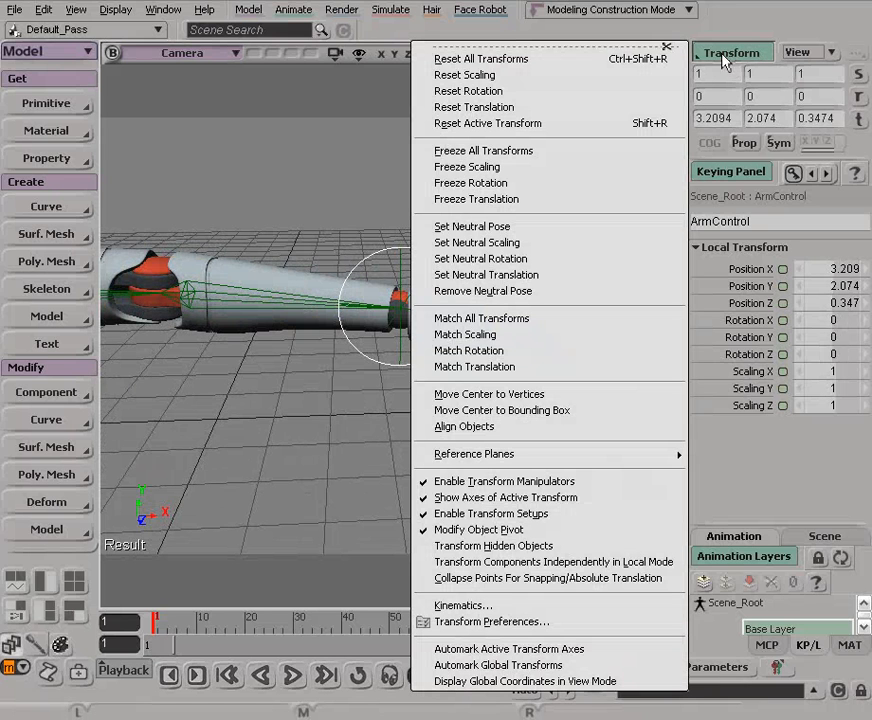
pyautogui.click(486, 230)
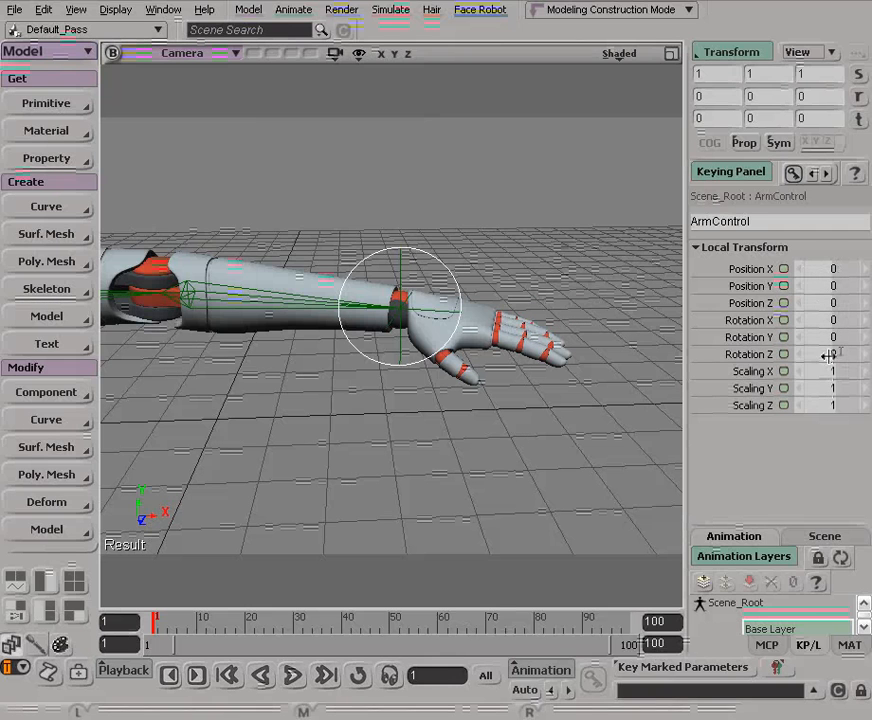
# Step: Compare the local transforms of the wrist effector, the hand and ArmControl, and bring back the main command panel
pyautogui.moveTo(421, 295); pyautogui.dragTo(473, 306)
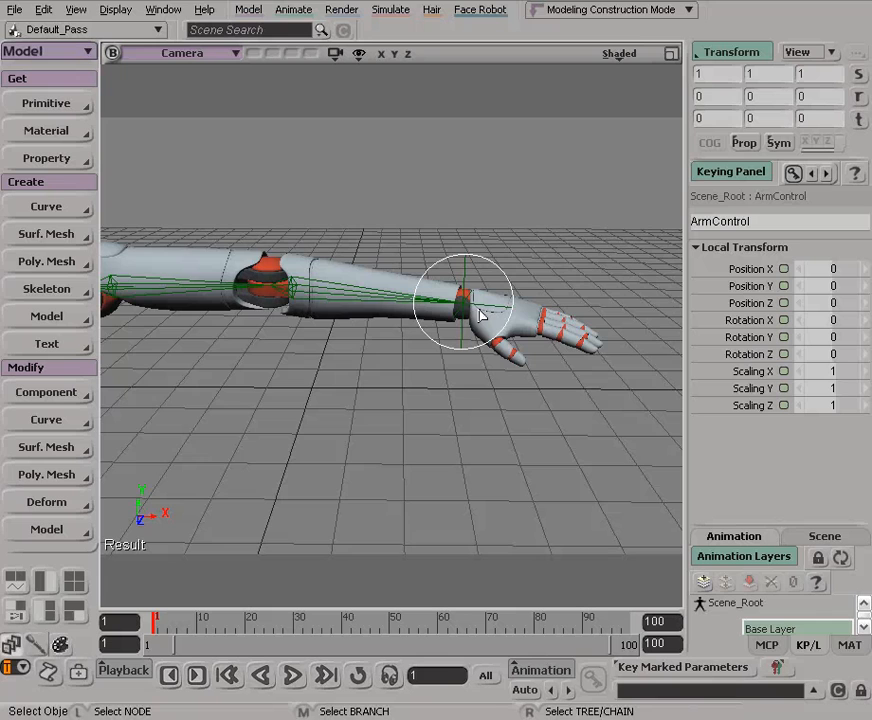
pyautogui.moveTo(462, 311); pyautogui.dragTo(477, 278)
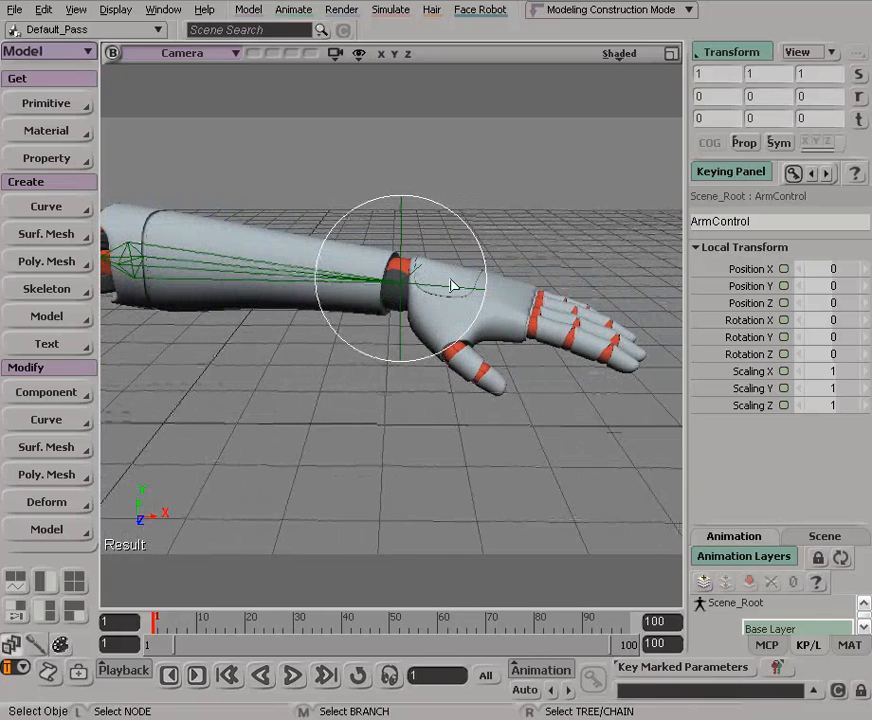
pyautogui.click(397, 226)
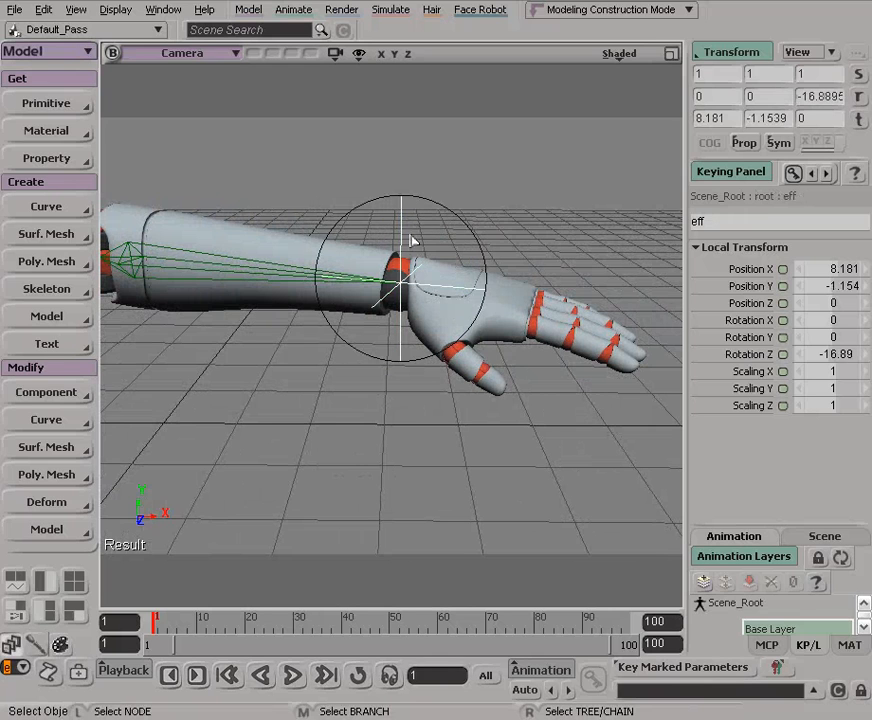
pyautogui.click(463, 311)
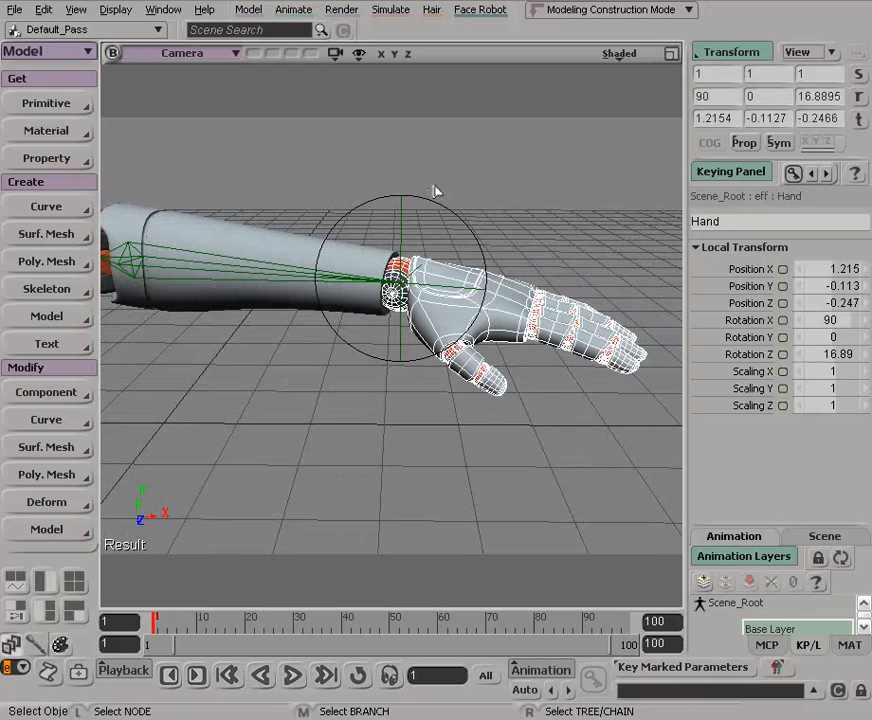
pyautogui.click(449, 216)
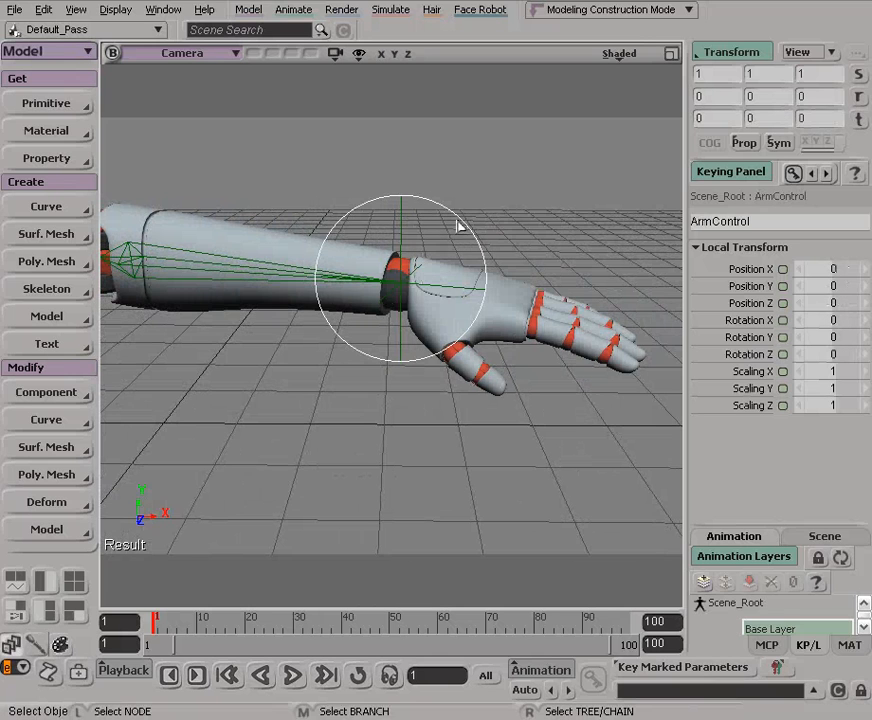
pyautogui.click(768, 646)
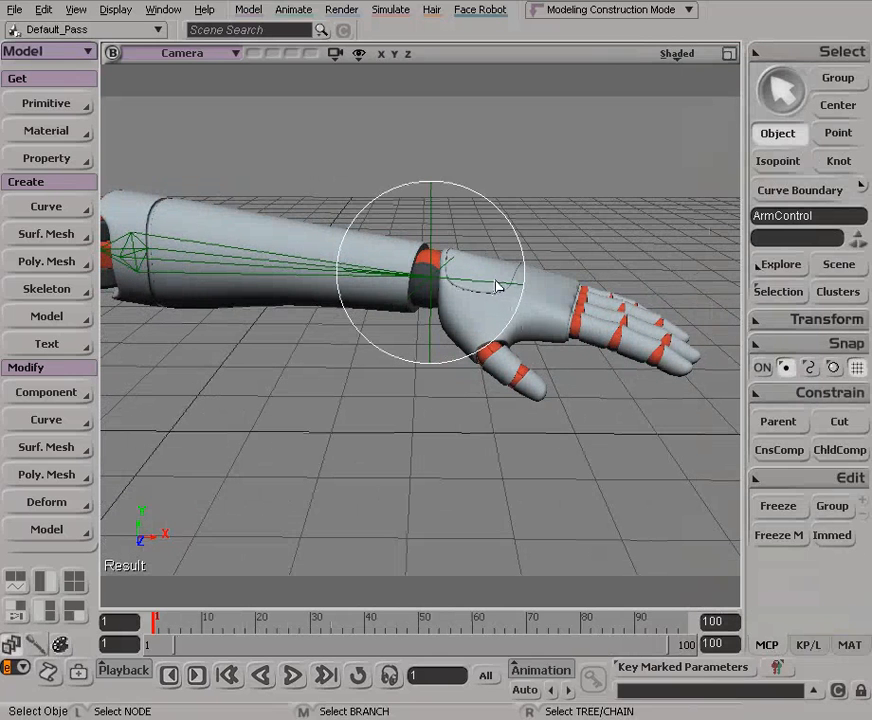
# Step: Apply a position constraint from the wrist effector to the ArmControl circle and close the constraint's properties
pyautogui.keyDown('alt'); pyautogui.moveTo(456, 257); pyautogui.dragTo(428, 241, button='right'); pyautogui.keyUp('alt')
pyautogui.keyDown('alt'); pyautogui.moveTo(438, 224); pyautogui.dragTo(422, 243, button='middle'); pyautogui.keyUp('alt')
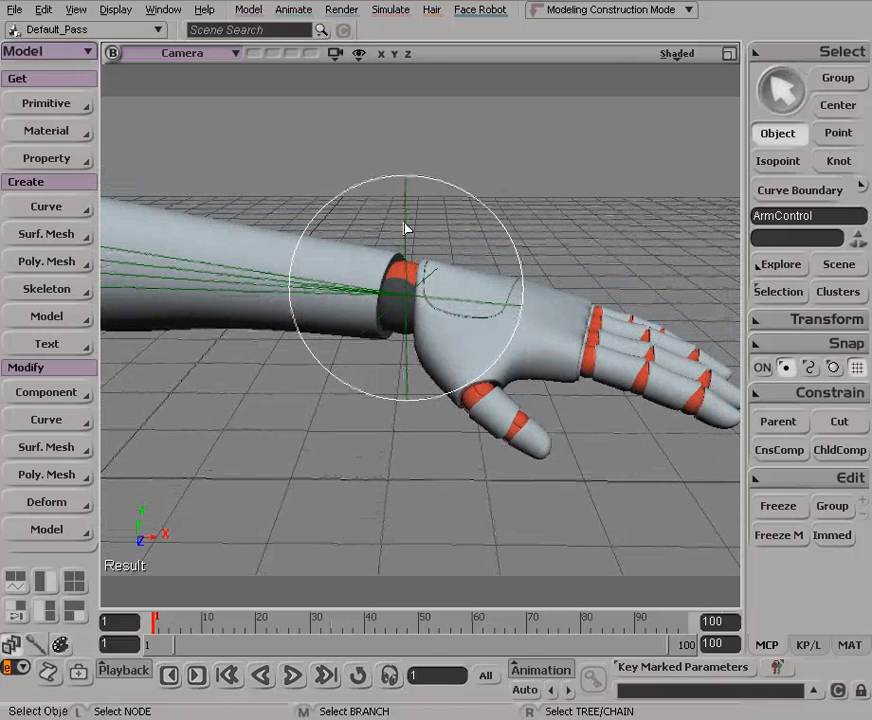
pyautogui.click(407, 227)
pyautogui.moveTo(391, 206); pyautogui.dragTo(433, 219)
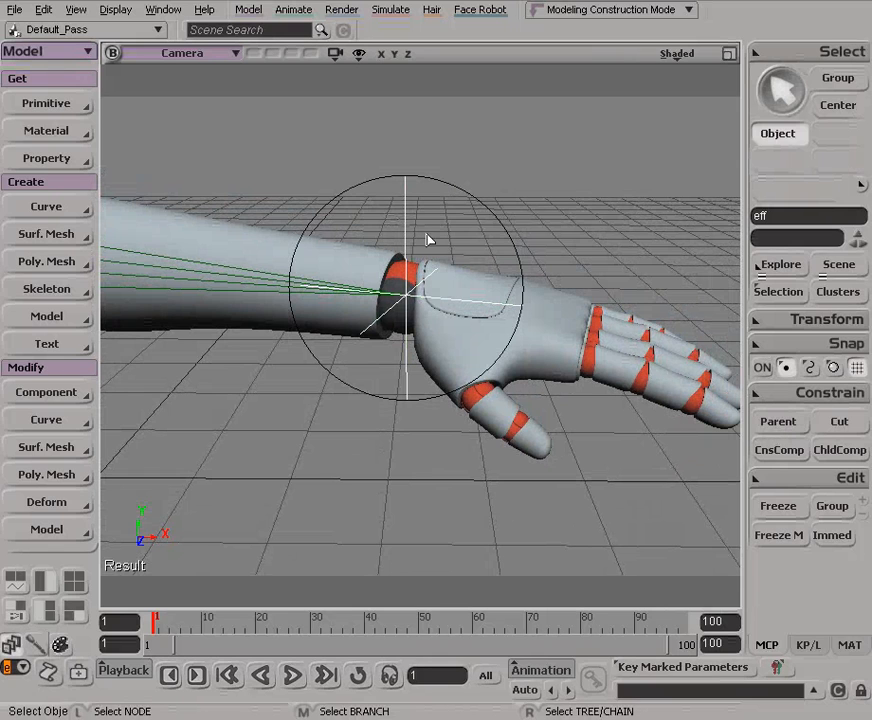
pyautogui.moveTo(386, 204); pyautogui.dragTo(461, 232)
pyautogui.press('c')
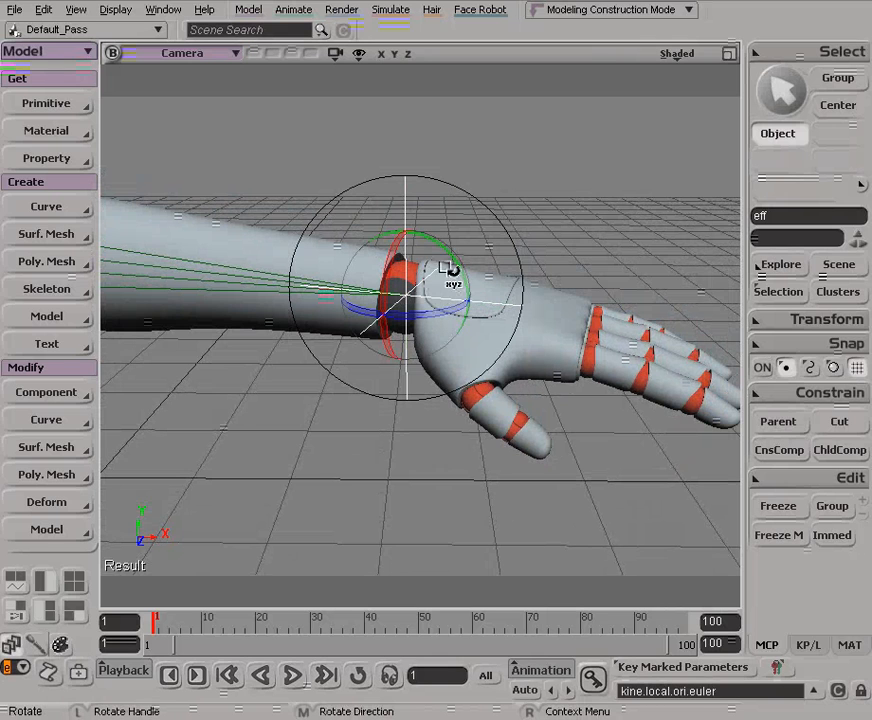
pyautogui.moveTo(436, 232); pyautogui.dragTo(454, 238)
pyautogui.press('space')
pyautogui.moveTo(386, 202); pyautogui.dragTo(459, 228)
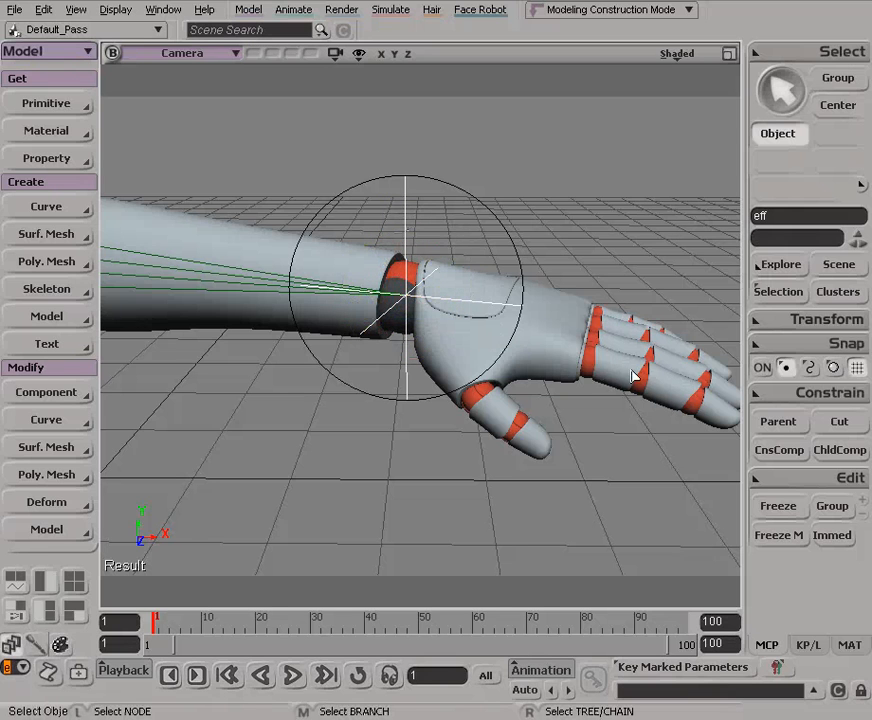
pyautogui.click(797, 397)
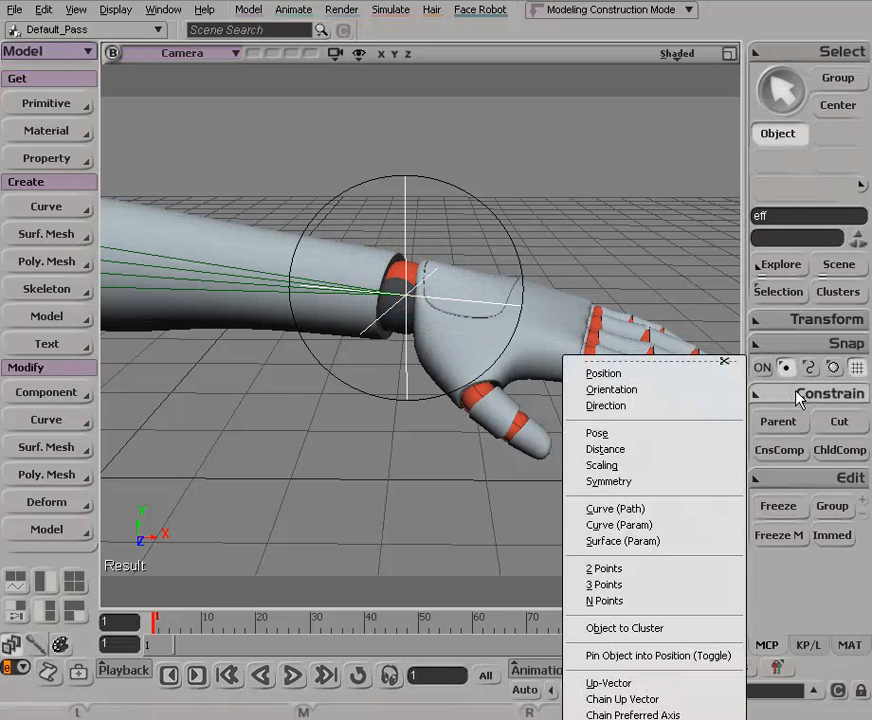
pyautogui.click(639, 377)
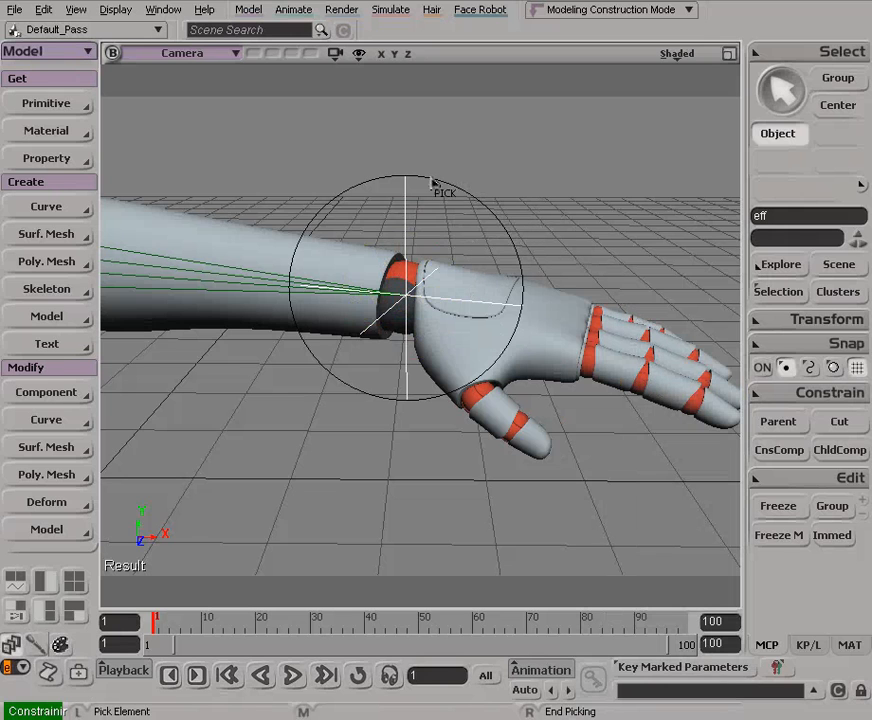
pyautogui.click(475, 201)
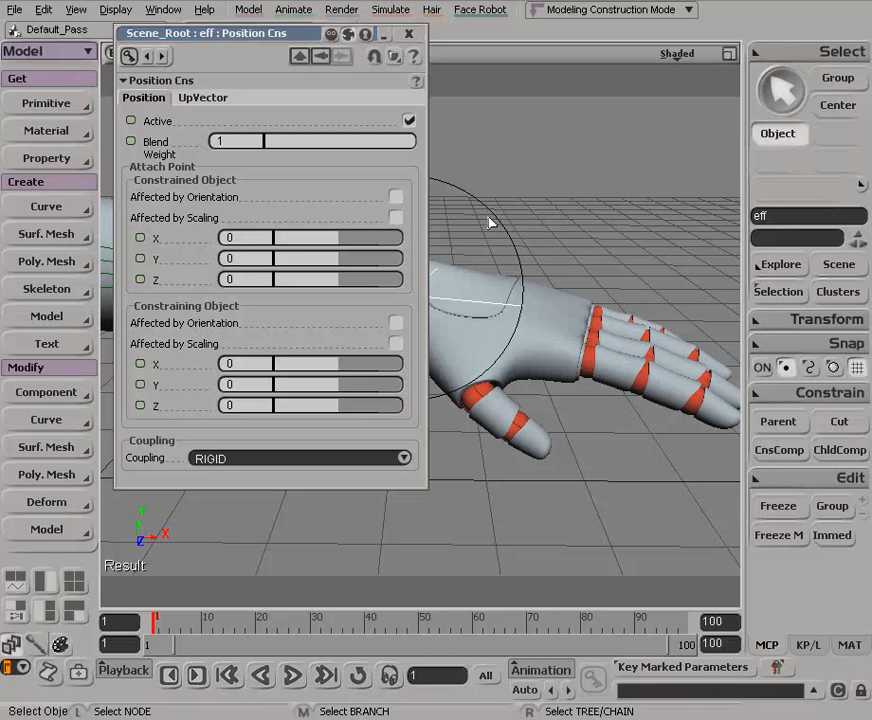
pyautogui.keyDown('alt'); pyautogui.moveTo(477, 259); pyautogui.dragTo(492, 246, button='middle'); pyautogui.keyUp('alt')
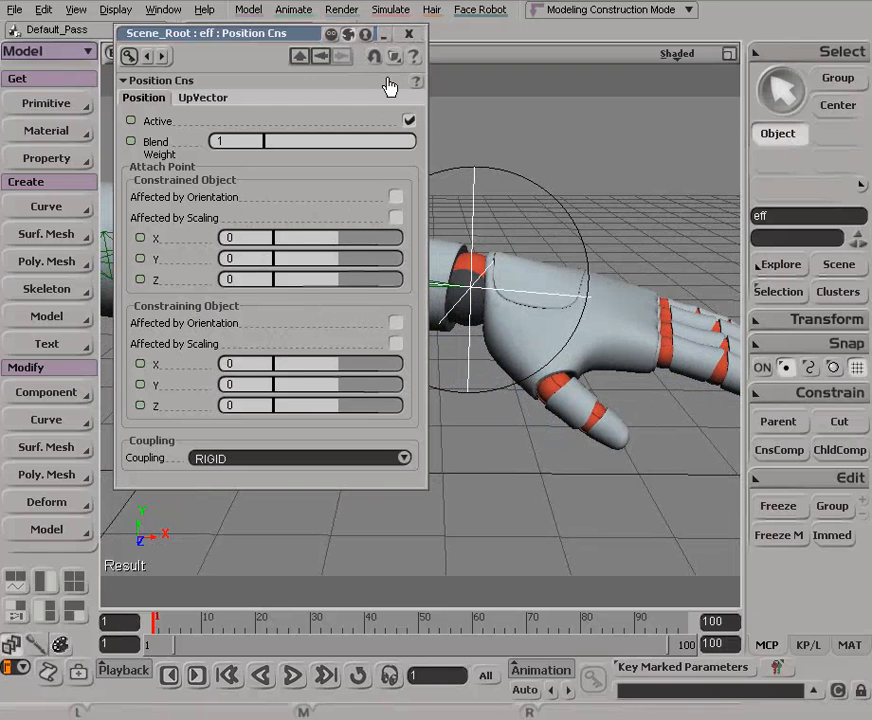
pyautogui.click(410, 35)
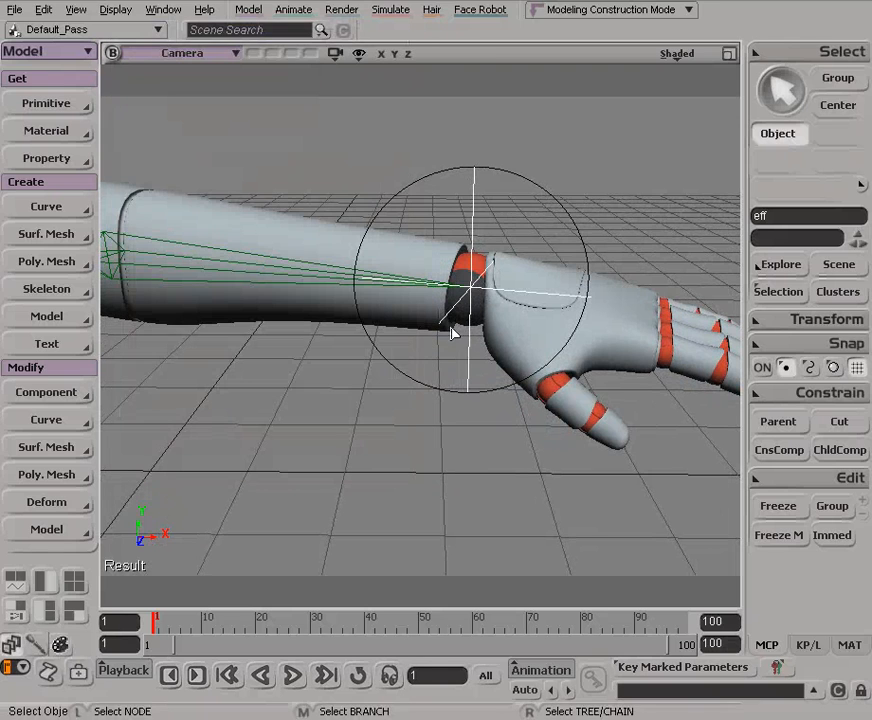
# Step: Translate ArmControl freely around the scene to test how the arm chain follows, and undo the move
pyautogui.press('s')
pyautogui.moveTo(473, 317); pyautogui.dragTo(480, 282)
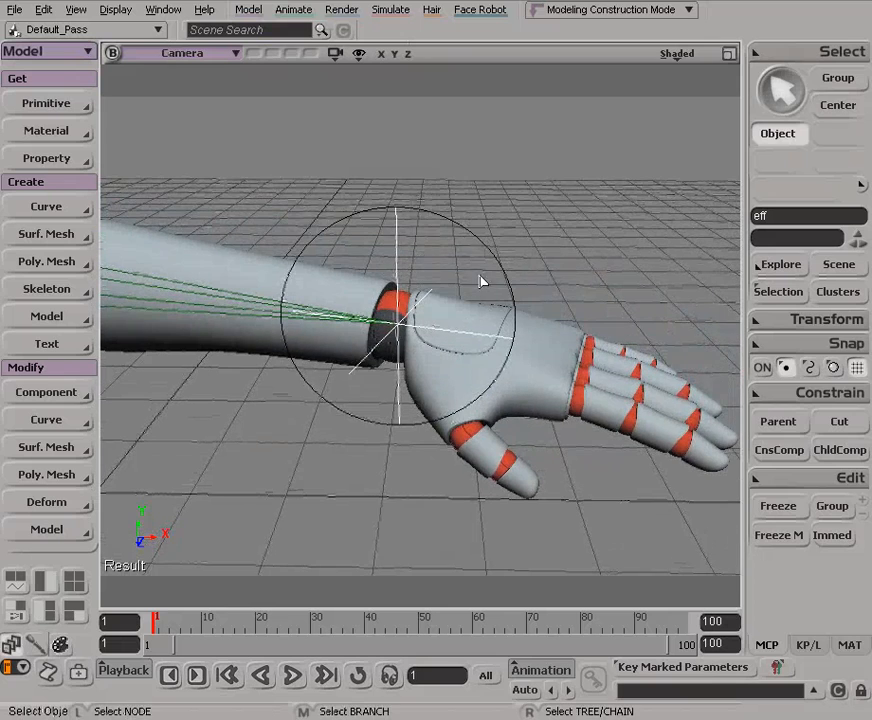
pyautogui.click(451, 217)
pyautogui.press('v')
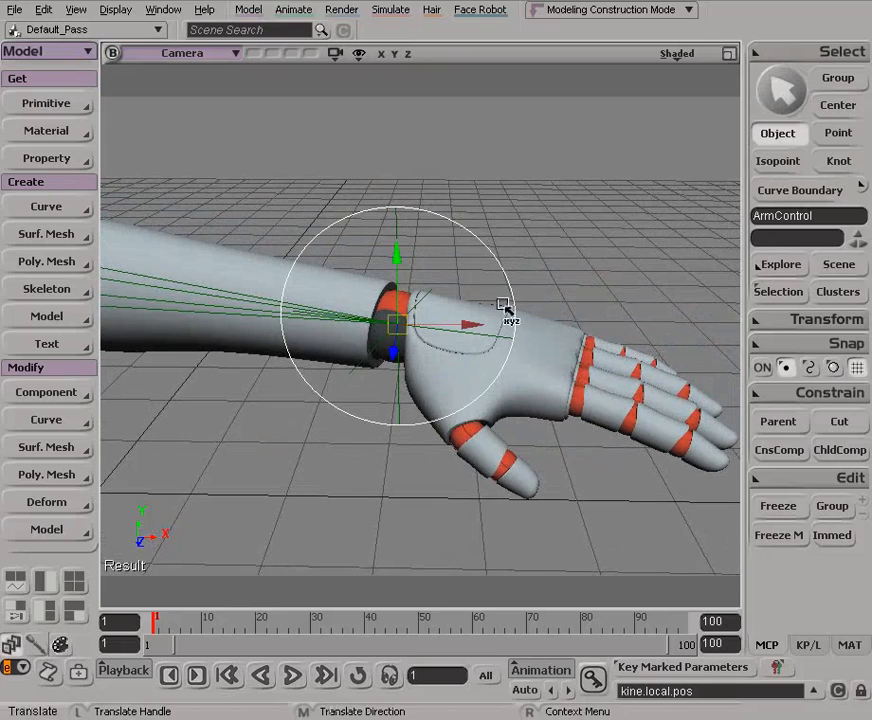
pyautogui.press('s')
pyautogui.moveTo(497, 299); pyautogui.dragTo(360, 272, button='right')
pyautogui.moveTo(360, 272); pyautogui.dragTo(432, 331, button='middle')
pyautogui.moveTo(432, 331); pyautogui.dragTo(341, 338)
pyautogui.hotkey('ctrl', 'z')
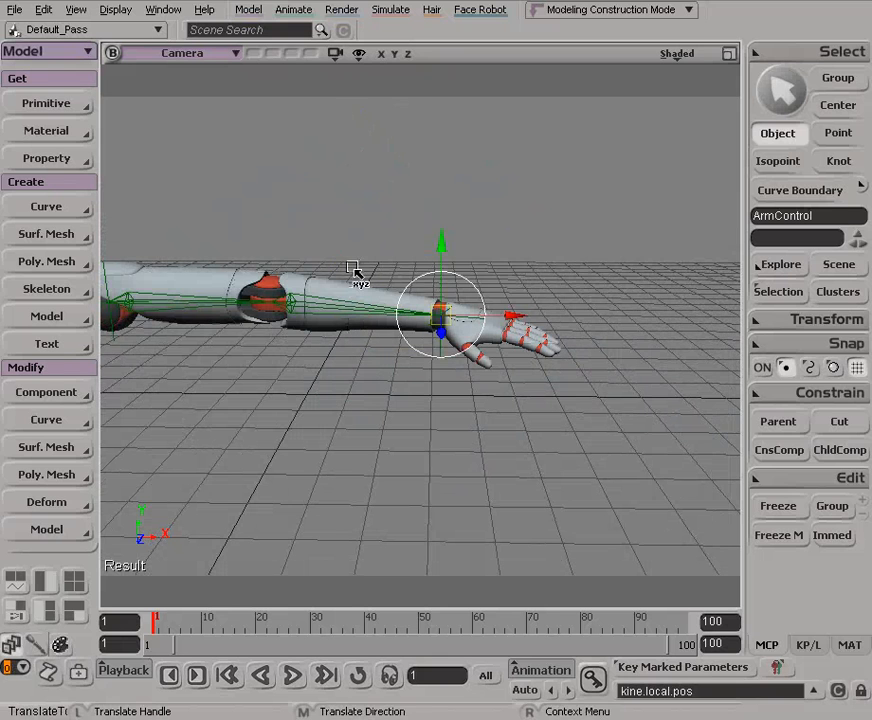
# Step: Hide the bone chains in the camera view with the whole arm in frame, and clear the selection
pyautogui.press('space')
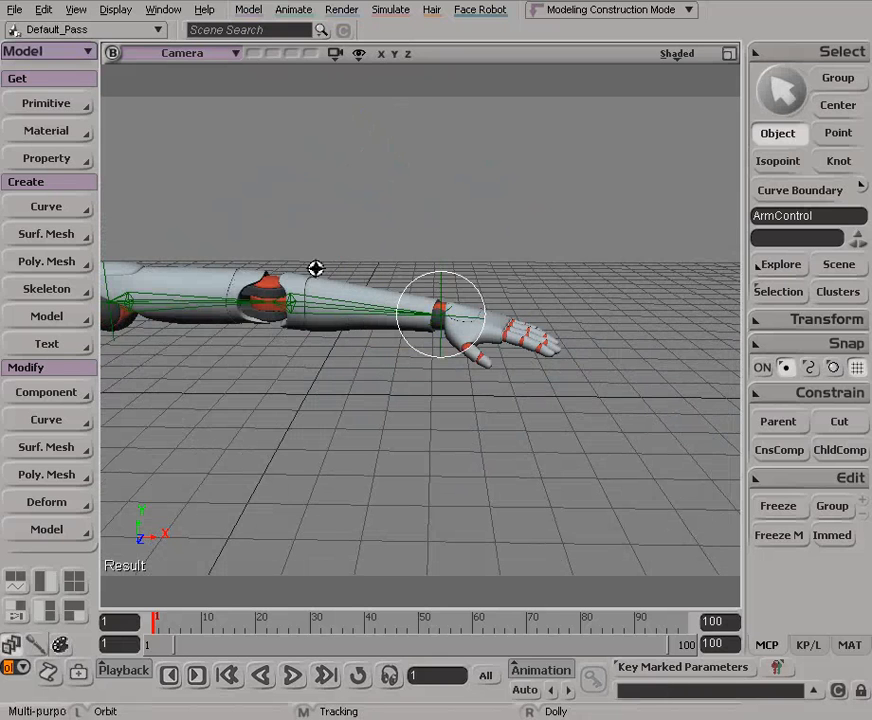
pyautogui.keyDown('alt'); pyautogui.moveTo(321, 268); pyautogui.dragTo(439, 256, button='middle'); pyautogui.keyUp('alt')
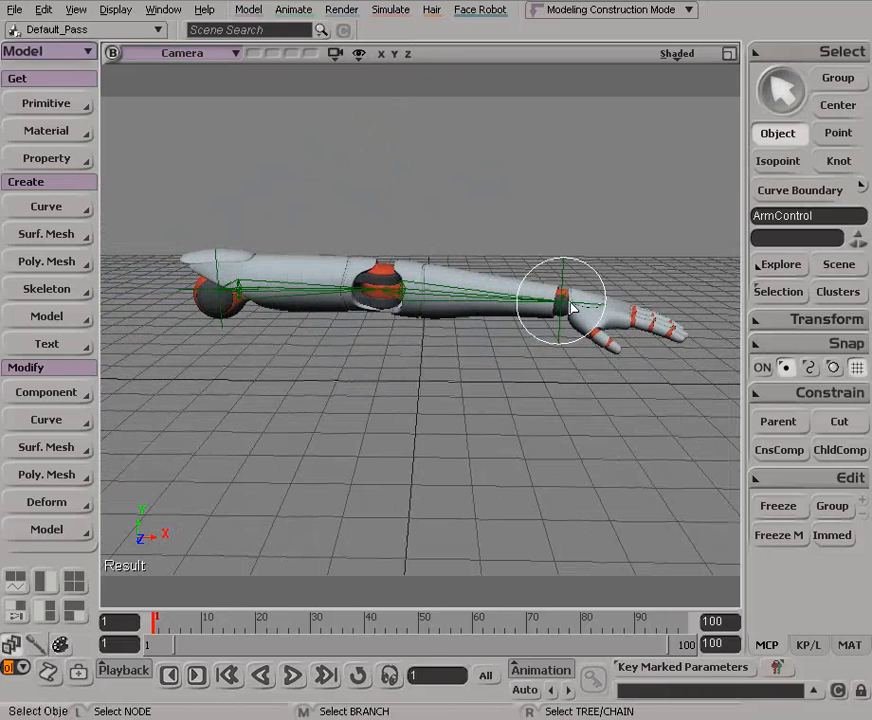
pyautogui.click(358, 54)
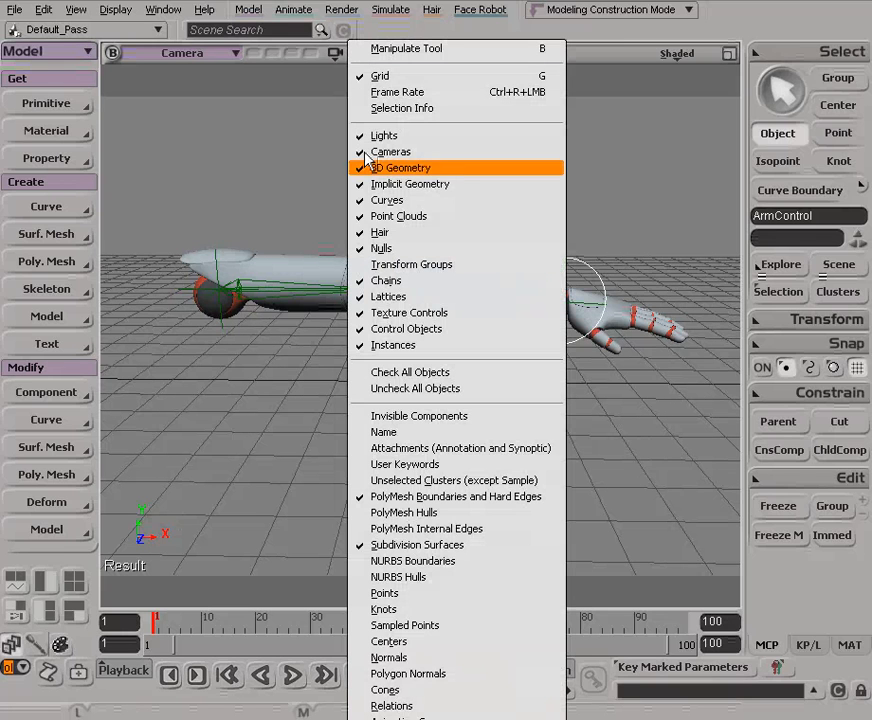
pyautogui.click(385, 281)
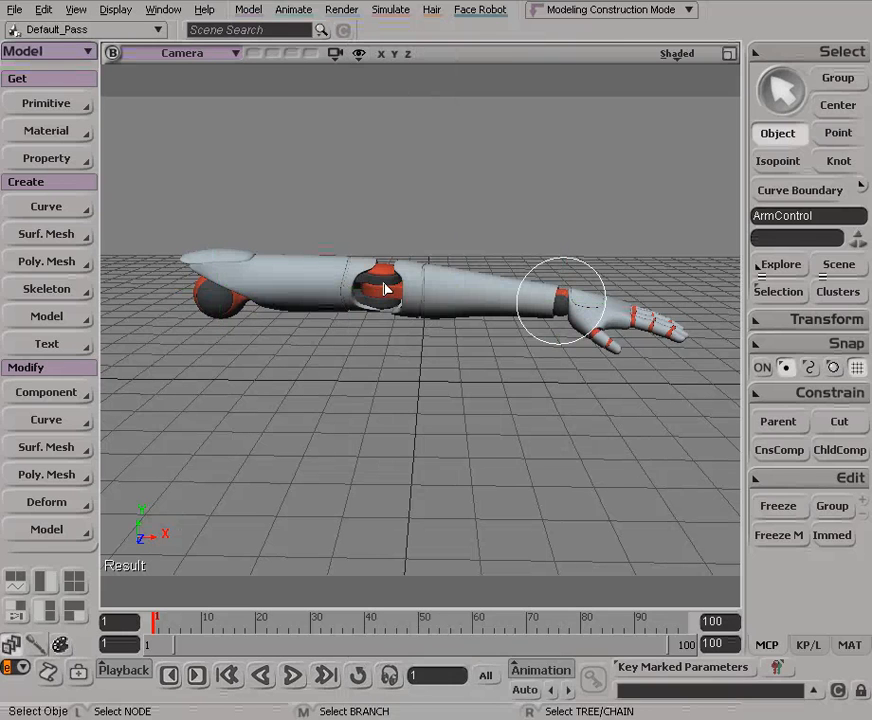
pyautogui.click(424, 182)
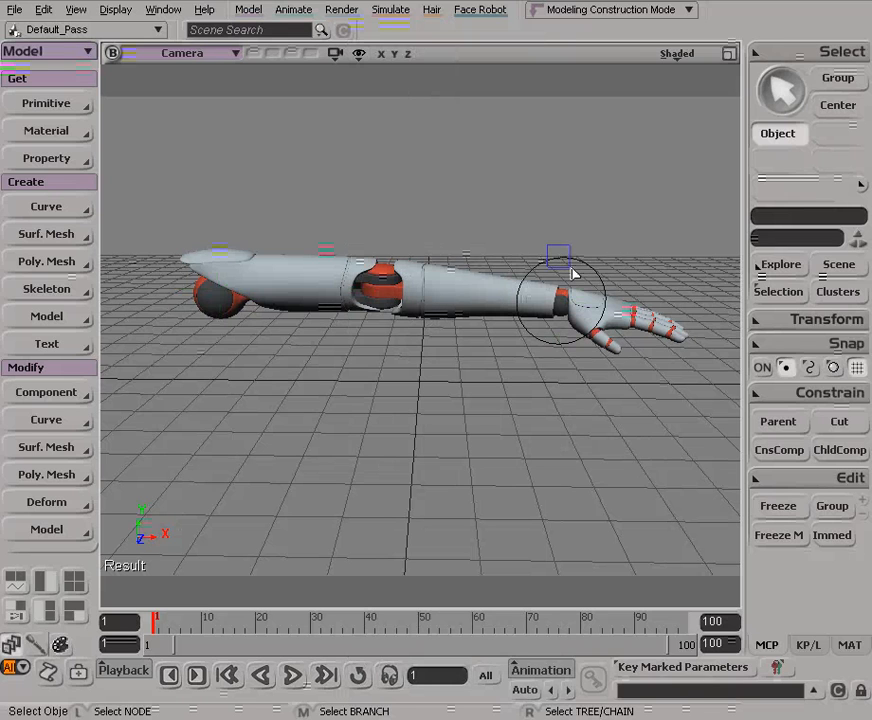
# Step: Test moving ArmControl with the chains hidden, undo the move and deselect the circle
pyautogui.click(573, 277)
pyautogui.press('v')
pyautogui.moveTo(568, 284); pyautogui.dragTo(445, 332)
pyautogui.hotkey('ctrl', 'z')
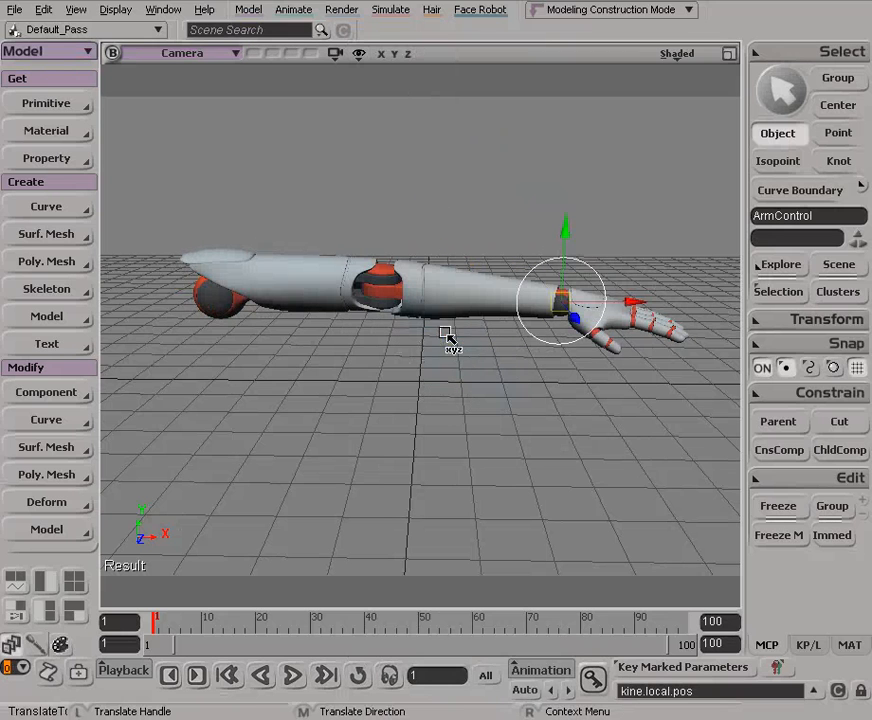
pyautogui.press('space')
pyautogui.click(486, 239)
# Step: Parent the Hand mesh to ArmControl and end the parenting session
pyautogui.press('s')
pyautogui.moveTo(441, 213); pyautogui.dragTo(372, 213, button='middle')
pyautogui.moveTo(372, 213); pyautogui.dragTo(405, 265, button='right')
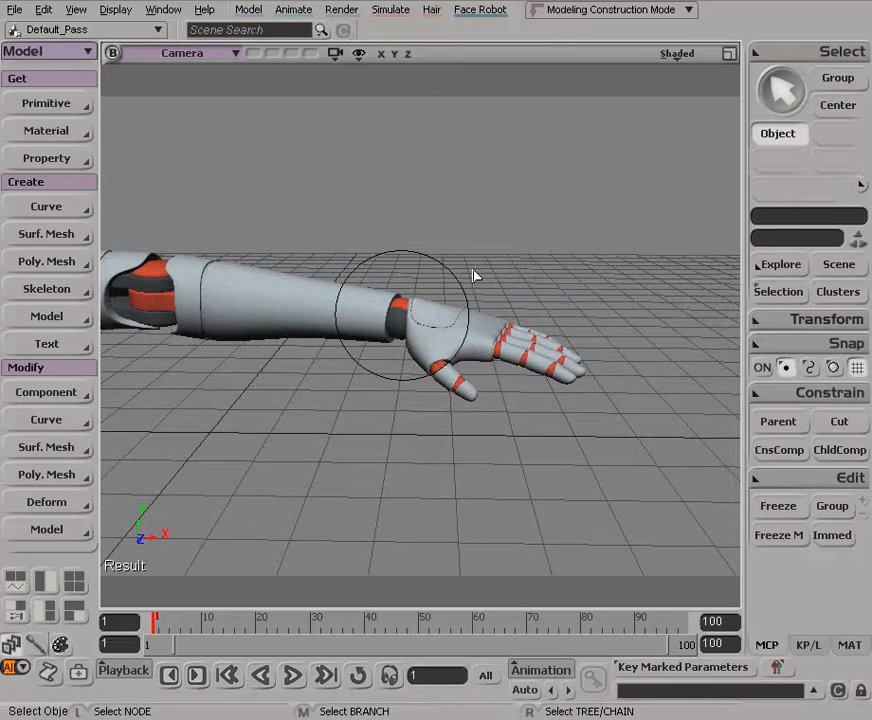
pyautogui.click(437, 340)
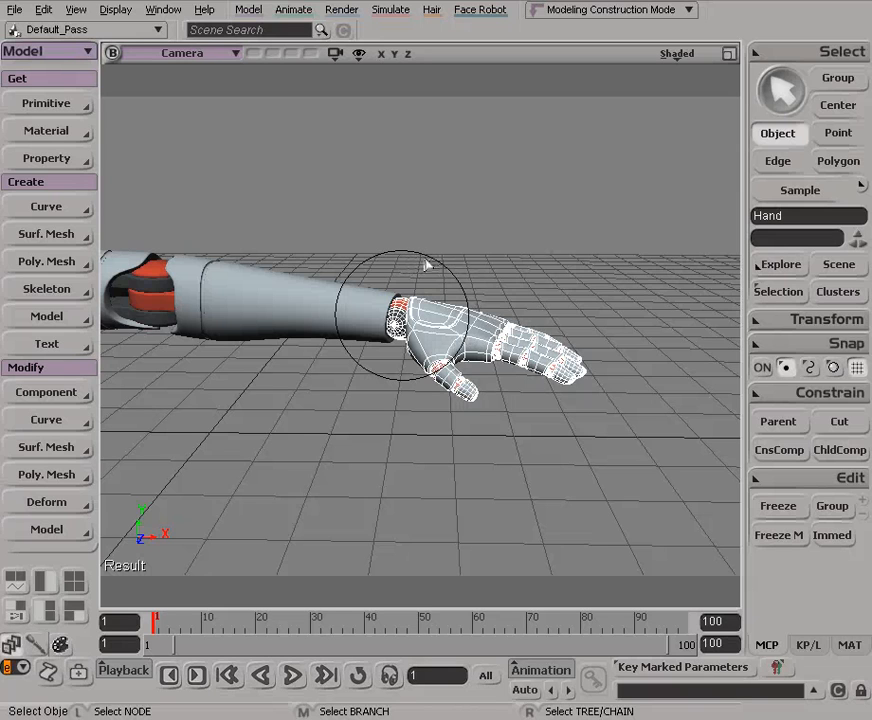
pyautogui.click(773, 422)
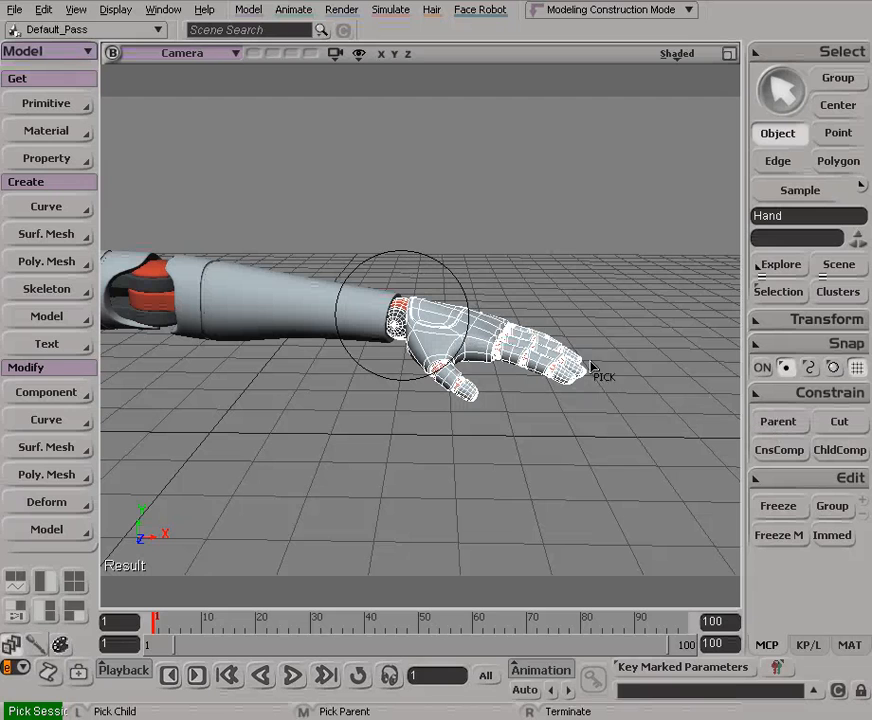
pyautogui.click(436, 265)
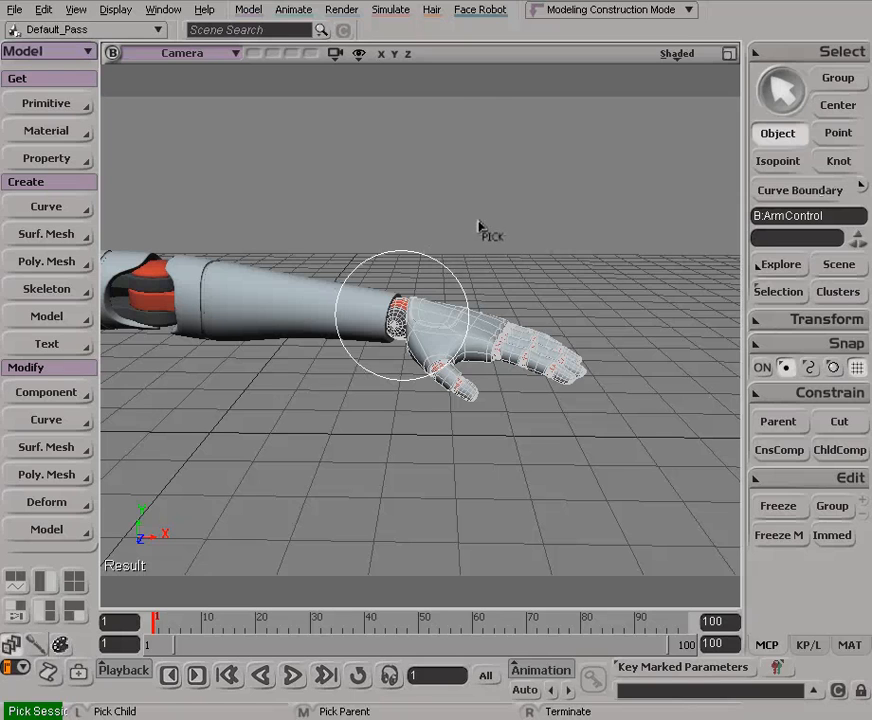
pyautogui.rightClick(470, 234)
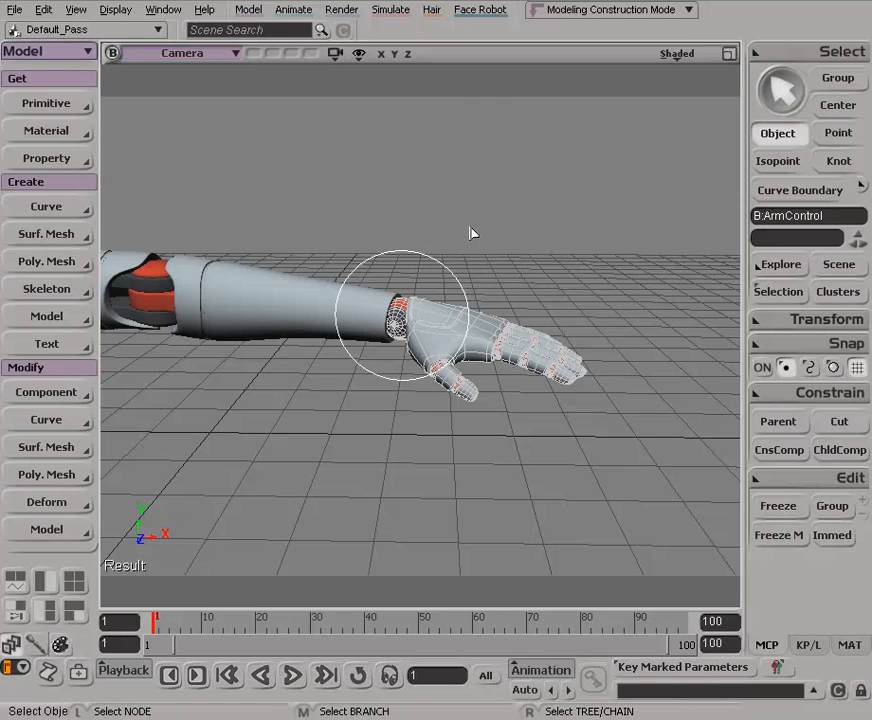
# Step: Translate ArmControl to about X -2.3, Y 2.2, Z -0.6 to test the arm and parented hand
pyautogui.click(500, 306)
pyautogui.click(449, 271)
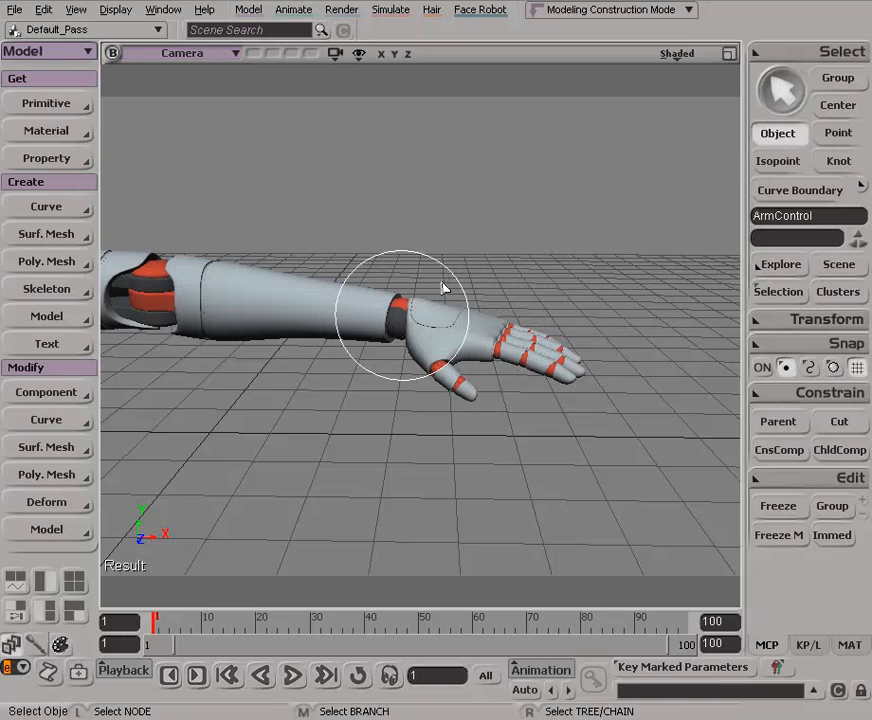
pyautogui.press('v')
pyautogui.press('s')
pyautogui.moveTo(461, 286); pyautogui.dragTo(392, 352)
pyautogui.press('v')
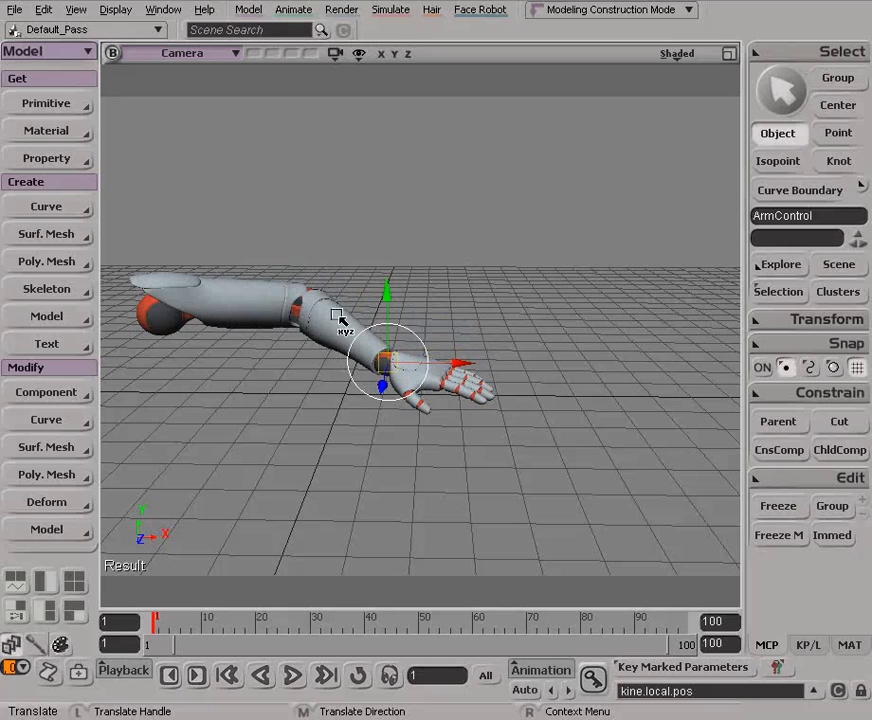
pyautogui.moveTo(396, 362); pyautogui.dragTo(378, 233)
# Step: Rotate ArmControl to about X -24, Y -7, Z 44 to bend the hand, and display its local transform values
pyautogui.press('c')
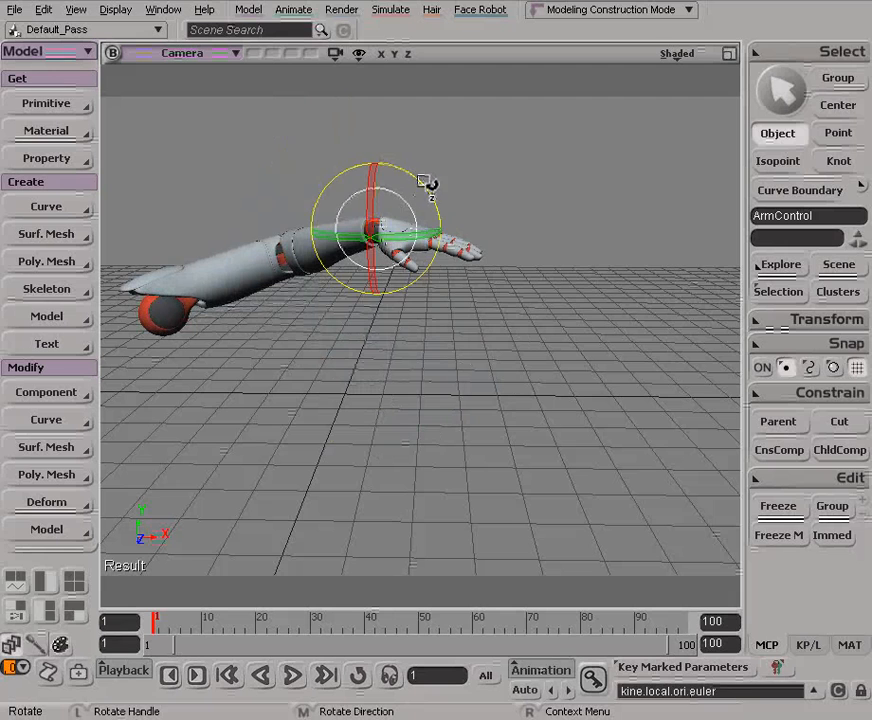
pyautogui.moveTo(428, 188); pyautogui.dragTo(531, 282)
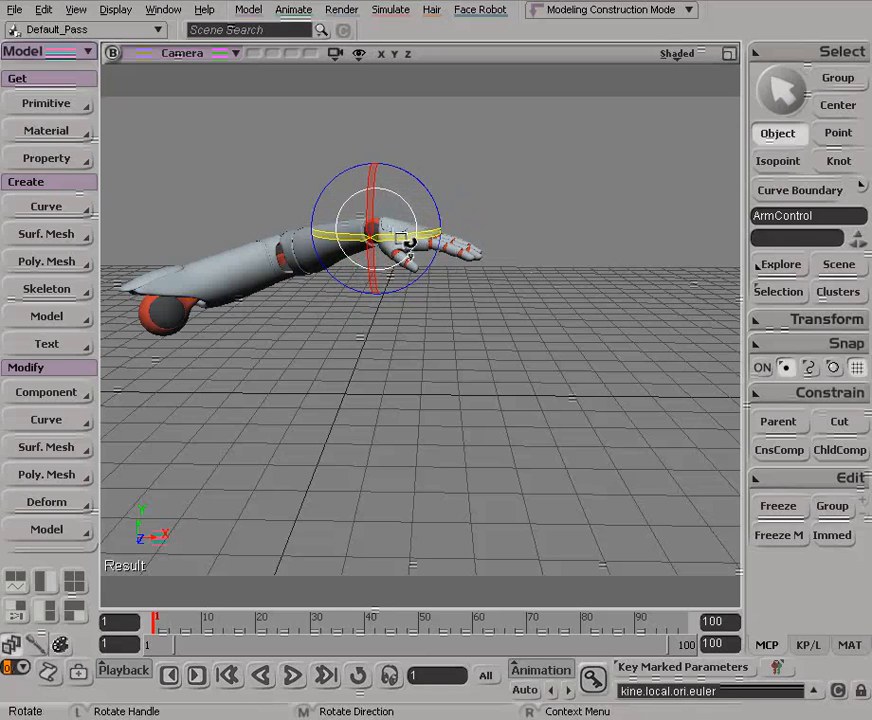
pyautogui.click(808, 645)
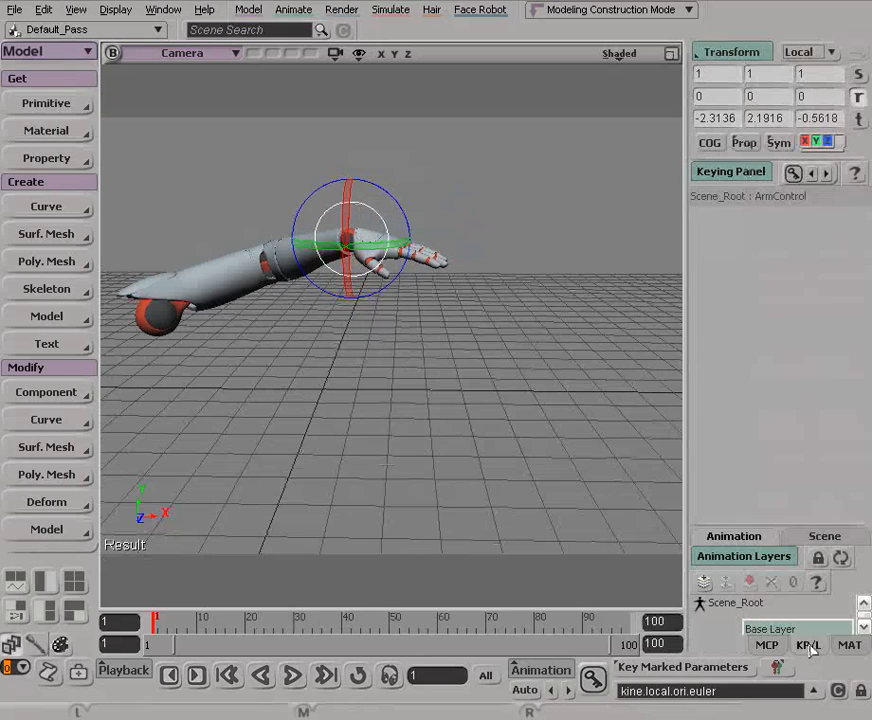
pyautogui.moveTo(393, 220); pyautogui.dragTo(343, 193)
pyautogui.press('space')
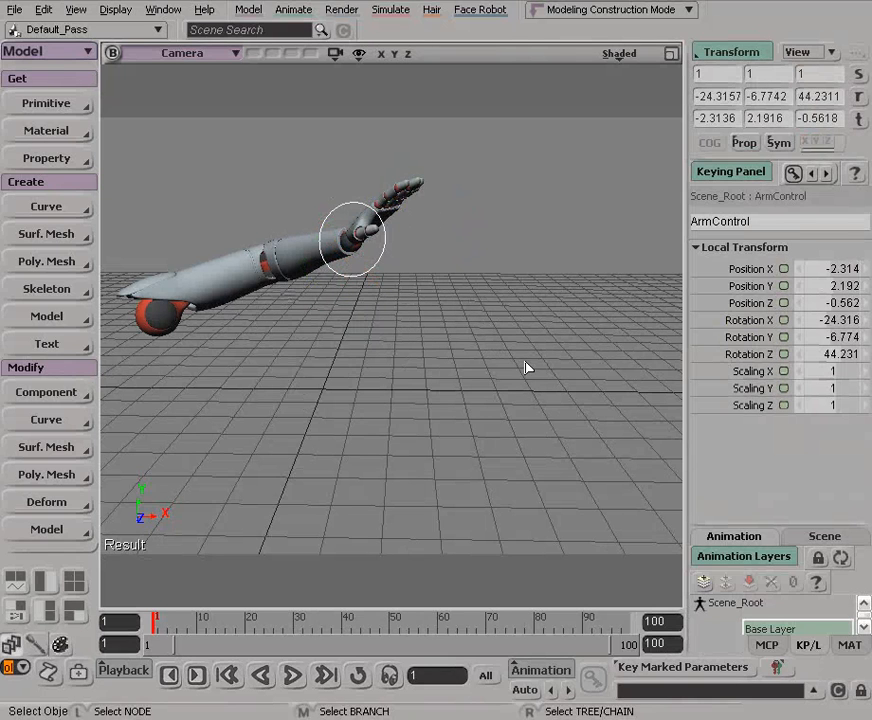
# Step: Set all position and rotation values of ArmControl to 0 to restore the neutral pose, and deselect it
pyautogui.moveTo(811, 269); pyautogui.dragTo(815, 352)
pyautogui.click(802, 266)
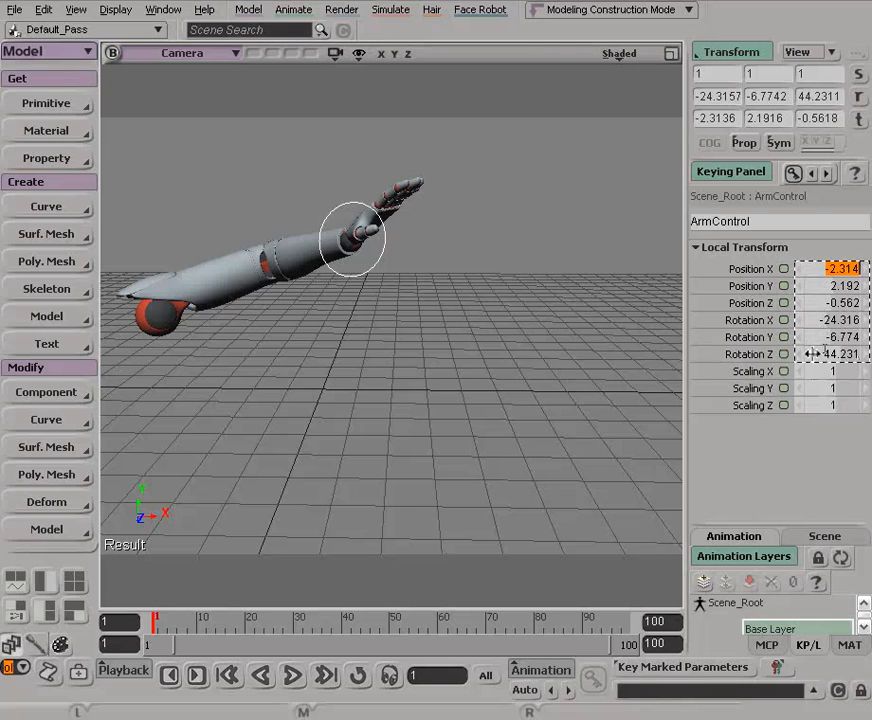
pyautogui.write('0')
pyautogui.press('Return')
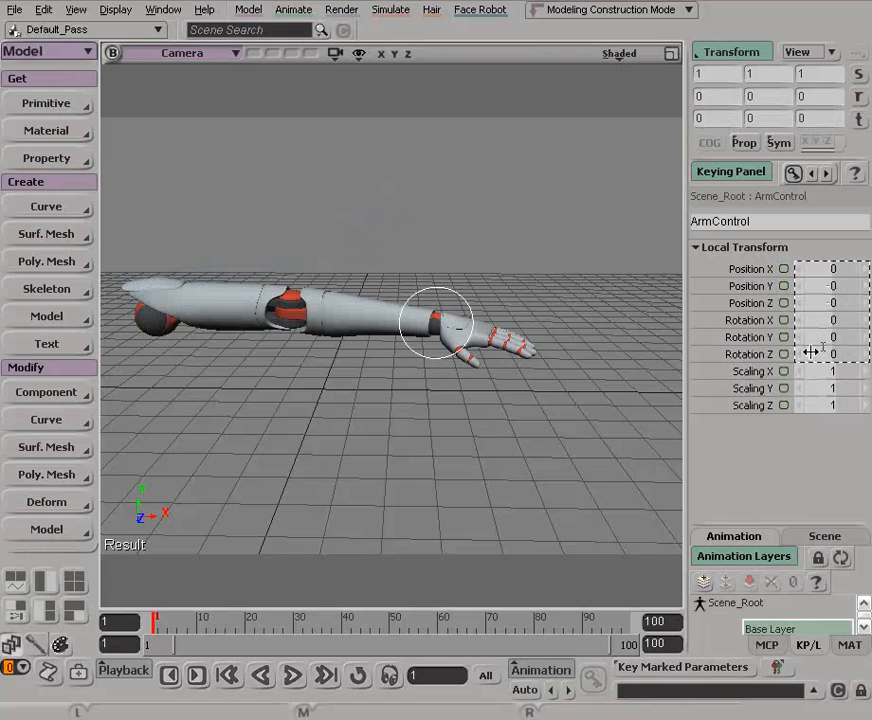
pyautogui.click(468, 369)
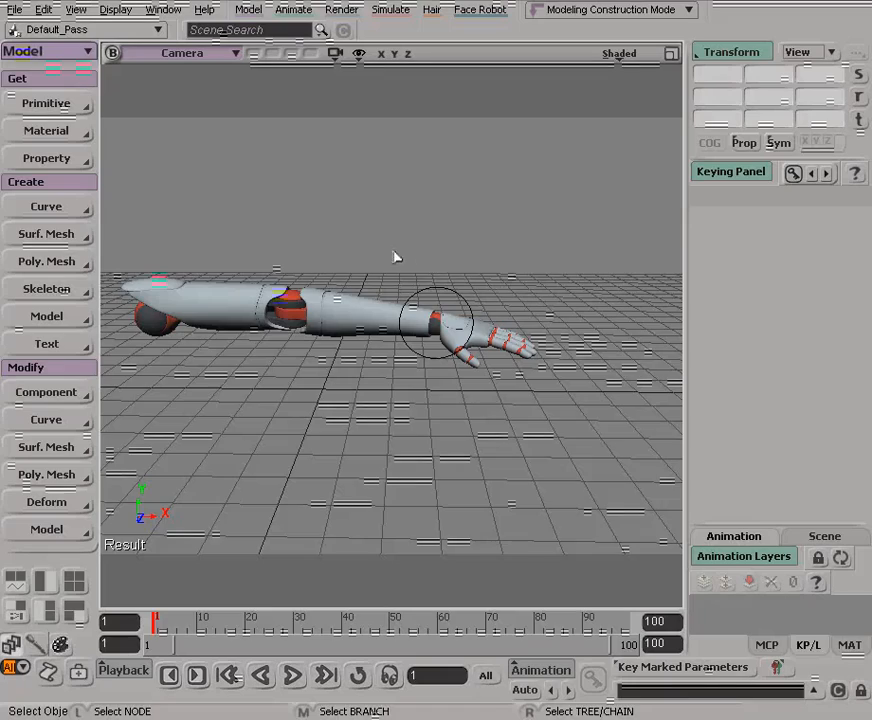
pyautogui.press('s')
pyautogui.moveTo(393, 253); pyautogui.dragTo(438, 275)
pyautogui.press('s')
pyautogui.press('s')
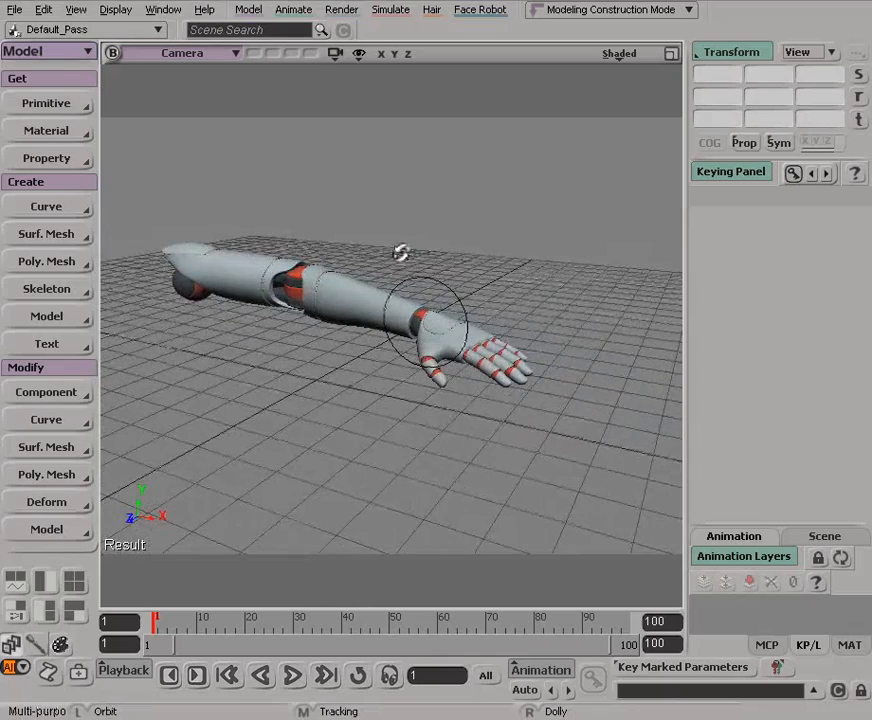
pyautogui.press('space')
pyautogui.press('s')
pyautogui.moveTo(474, 285); pyautogui.dragTo(500, 285)
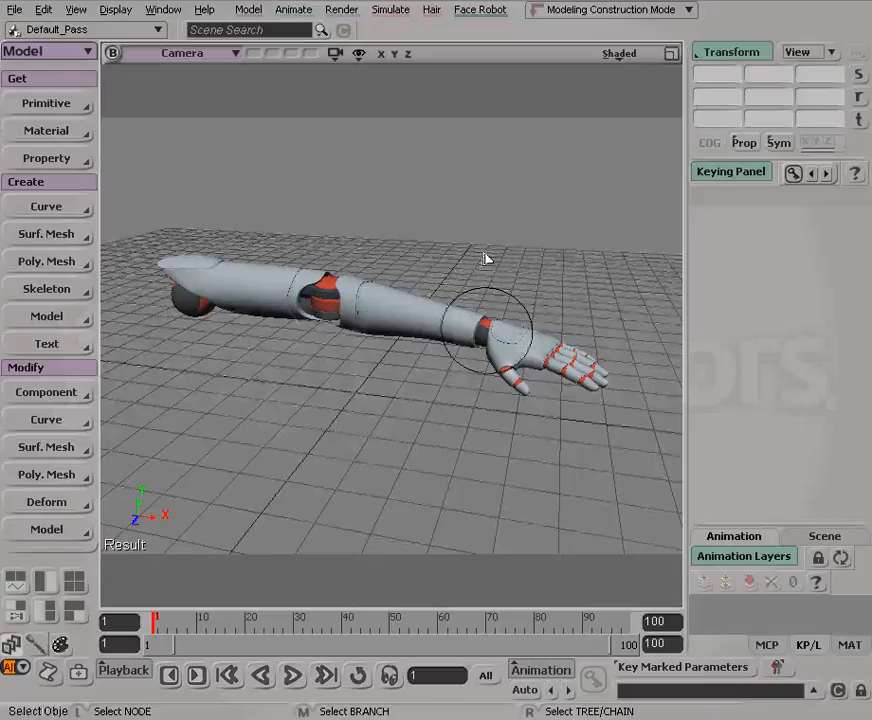